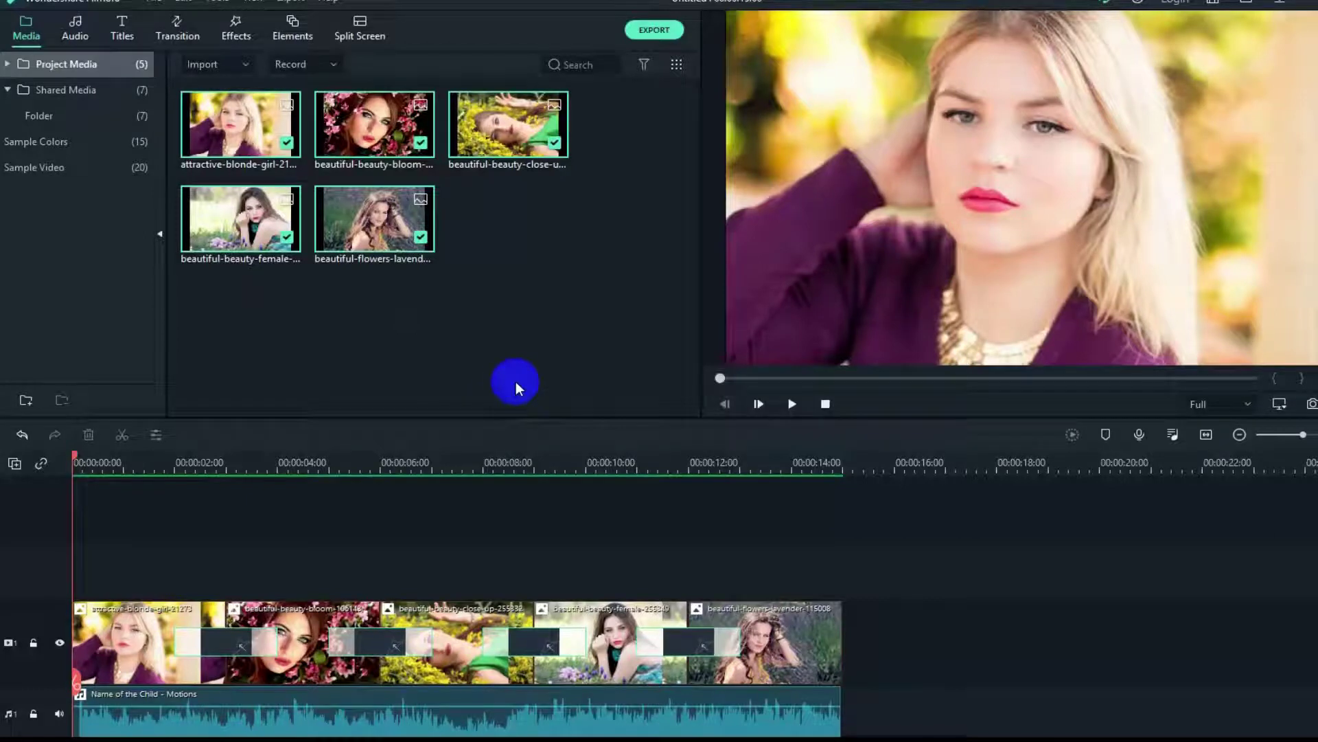
# - Play the existing slideshow in the preview, stop it, and show the transitions list with Page Curl
pyautogui.click(791, 403)
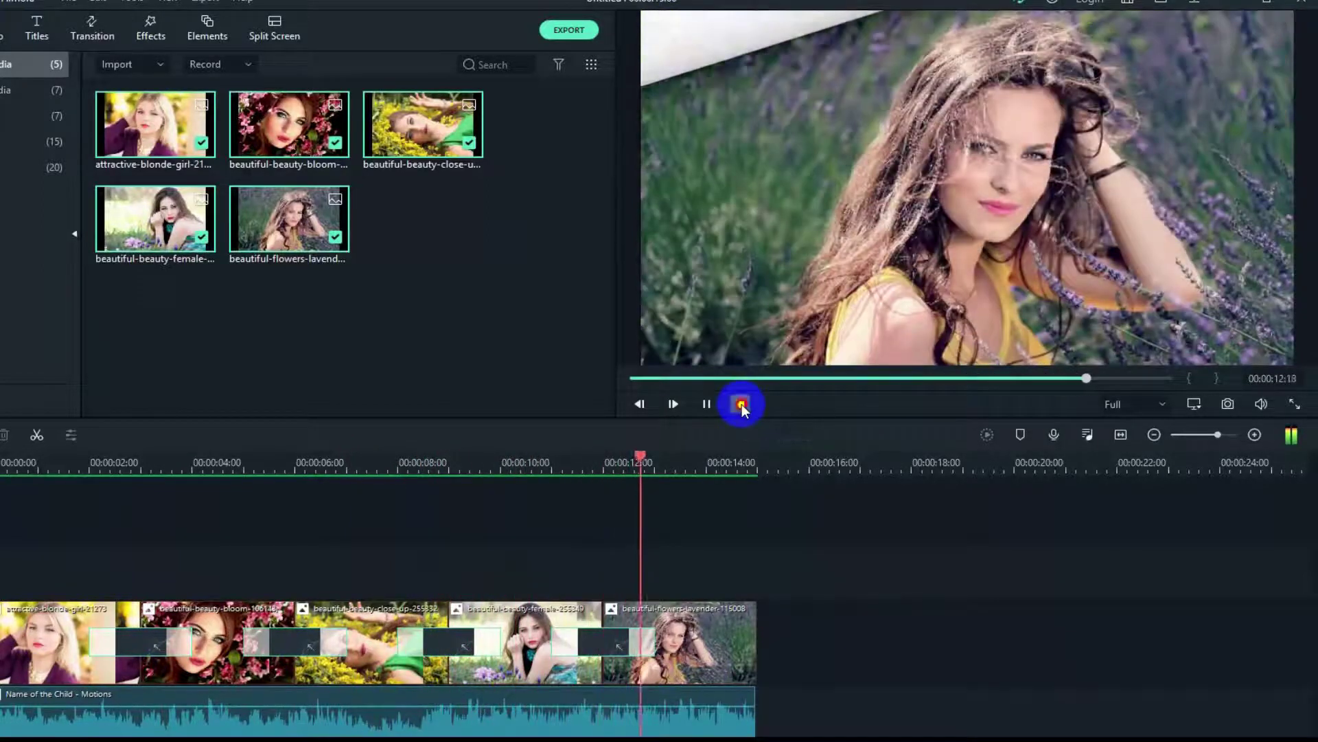
pyautogui.click(742, 404)
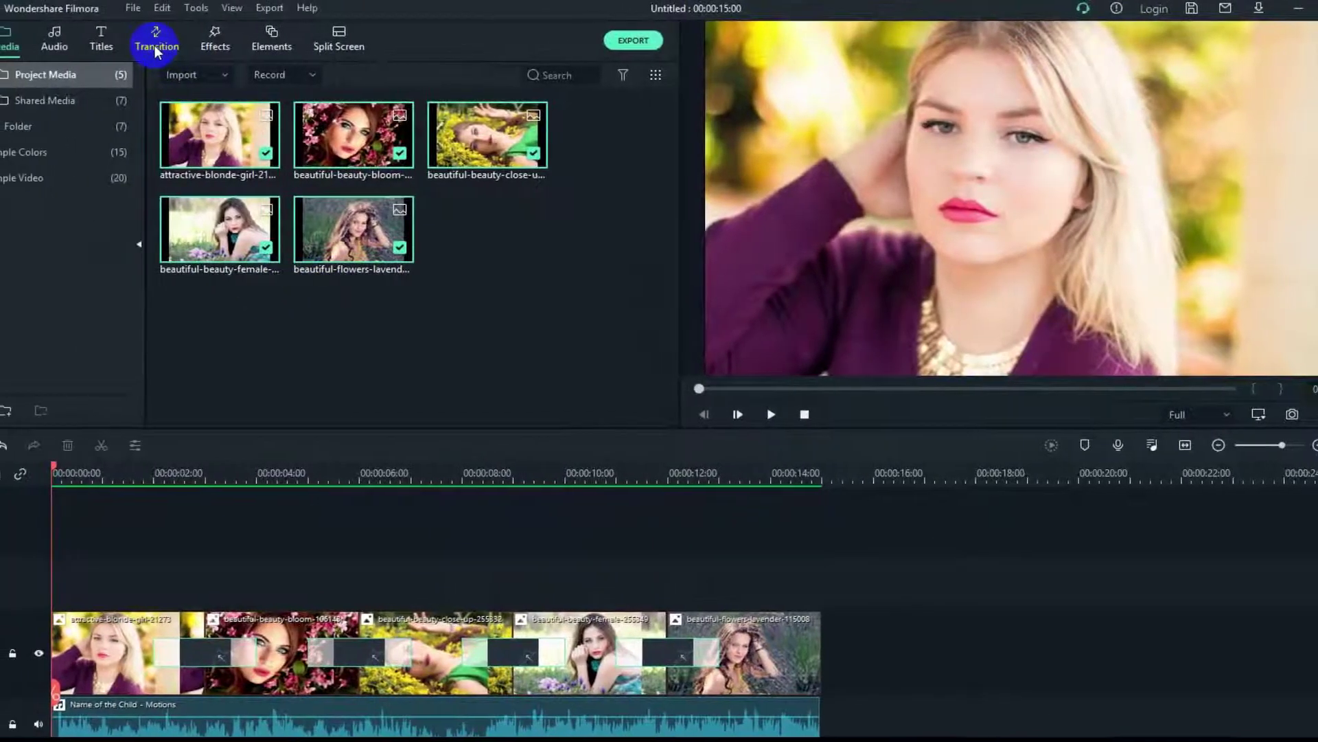
pyautogui.click(157, 46)
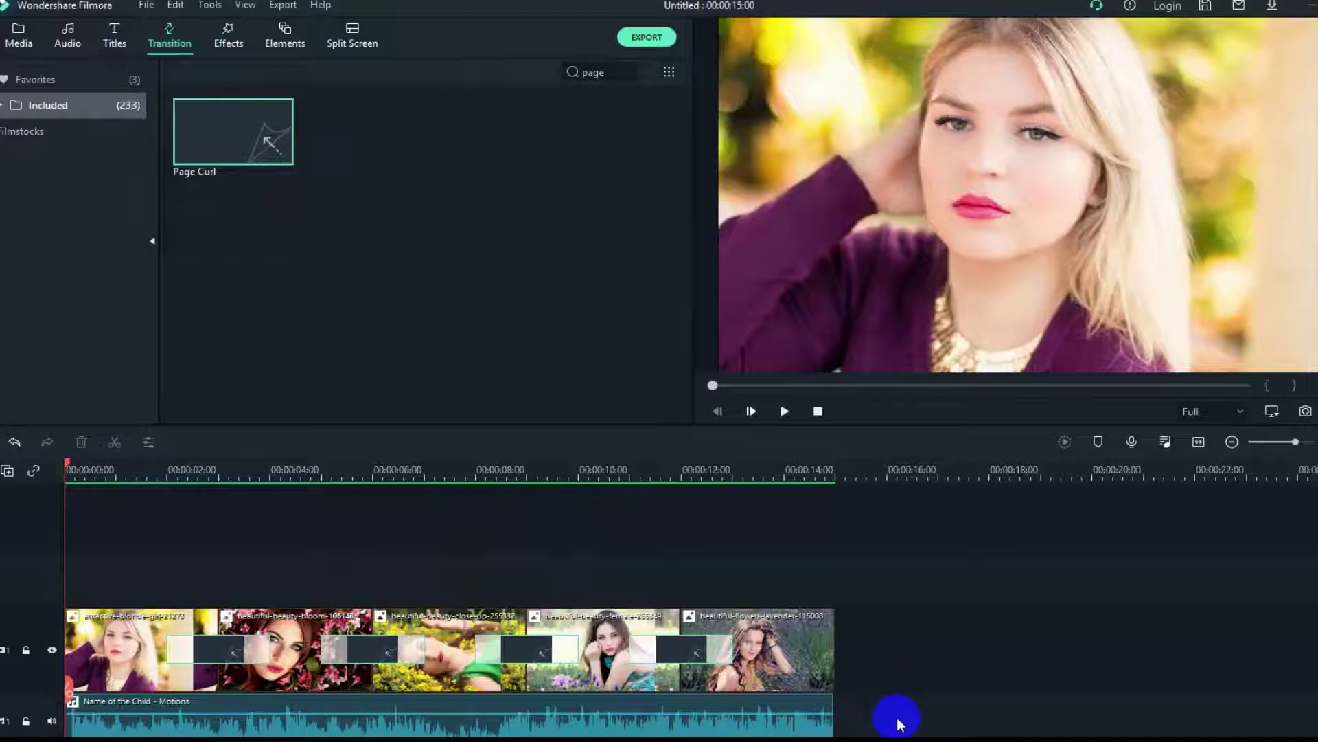
# - Delete every clip and the music track from the timeline and return to project media
pyautogui.moveTo(879, 707); pyautogui.dragTo(93, 592)
pyautogui.press('Delete')
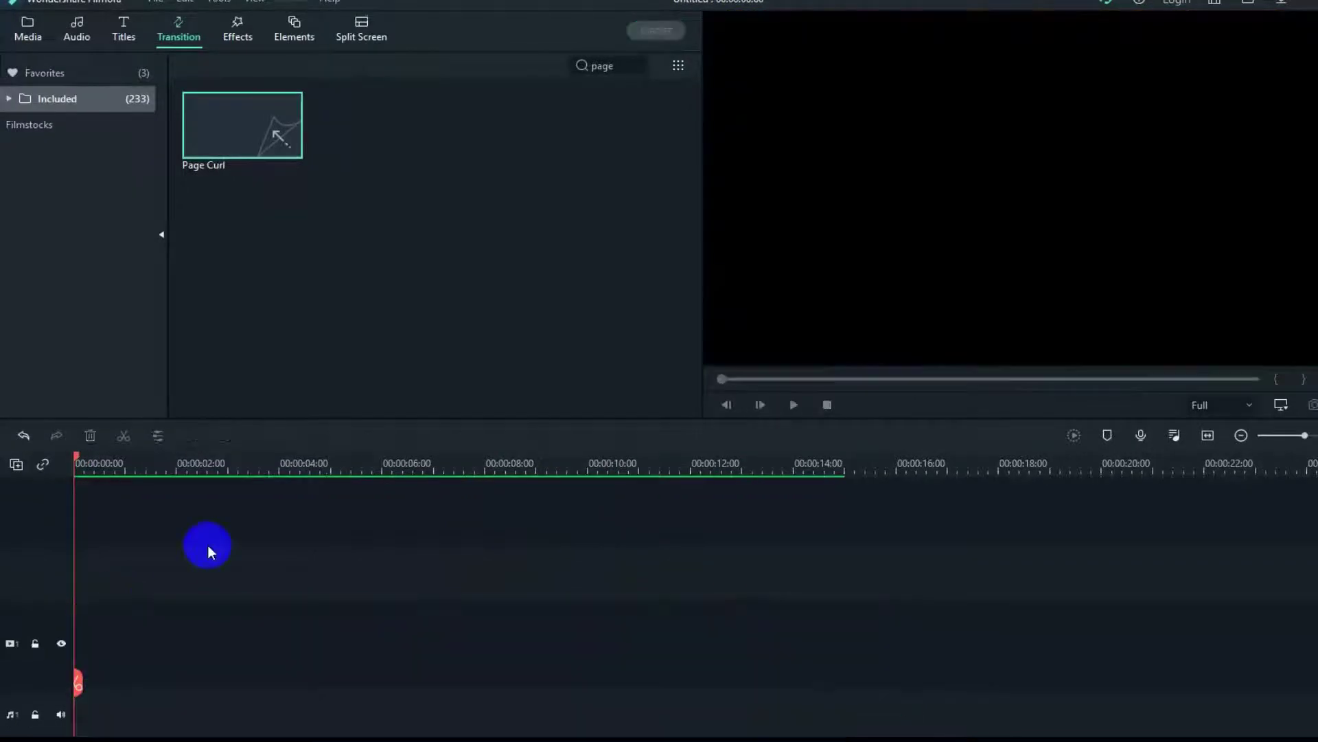
pyautogui.click(28, 46)
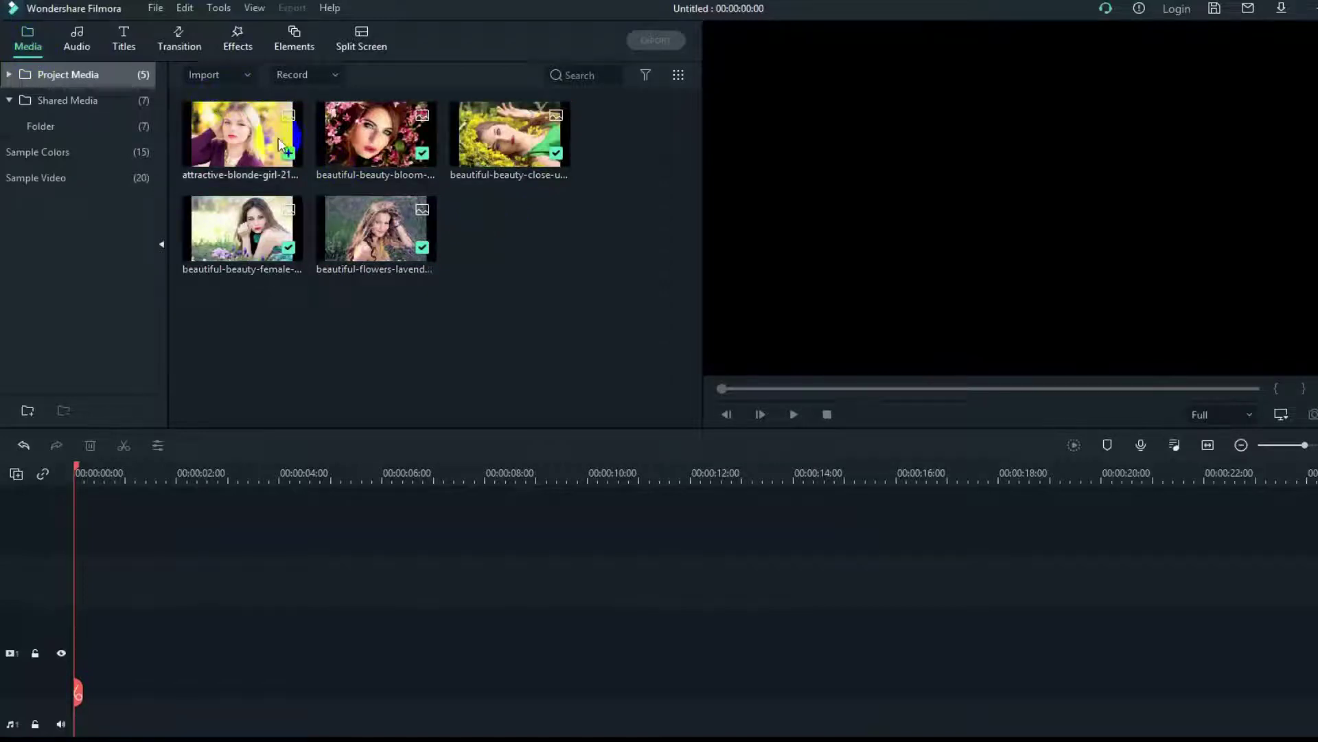
# - Drag all five portrait images from the media library onto the video track
pyautogui.click(545, 240)
pyautogui.moveTo(376, 228)
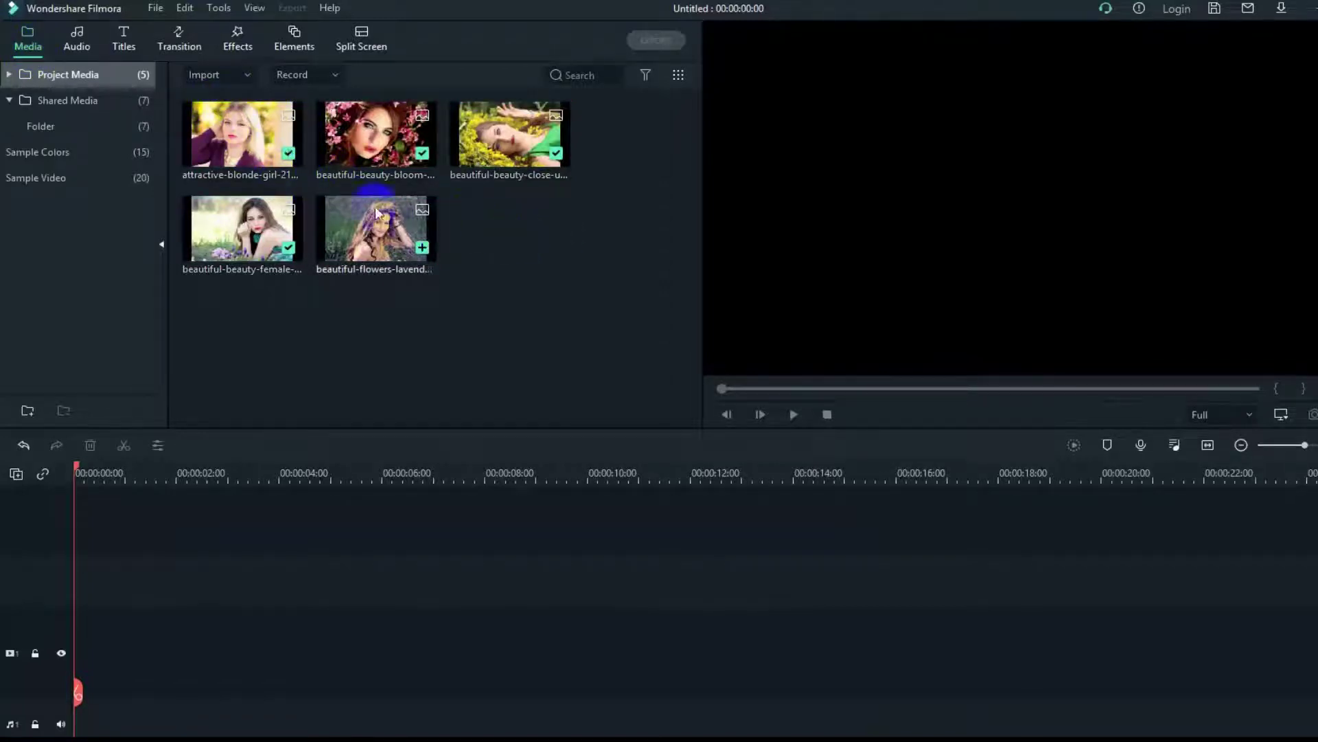
pyautogui.click(217, 76)
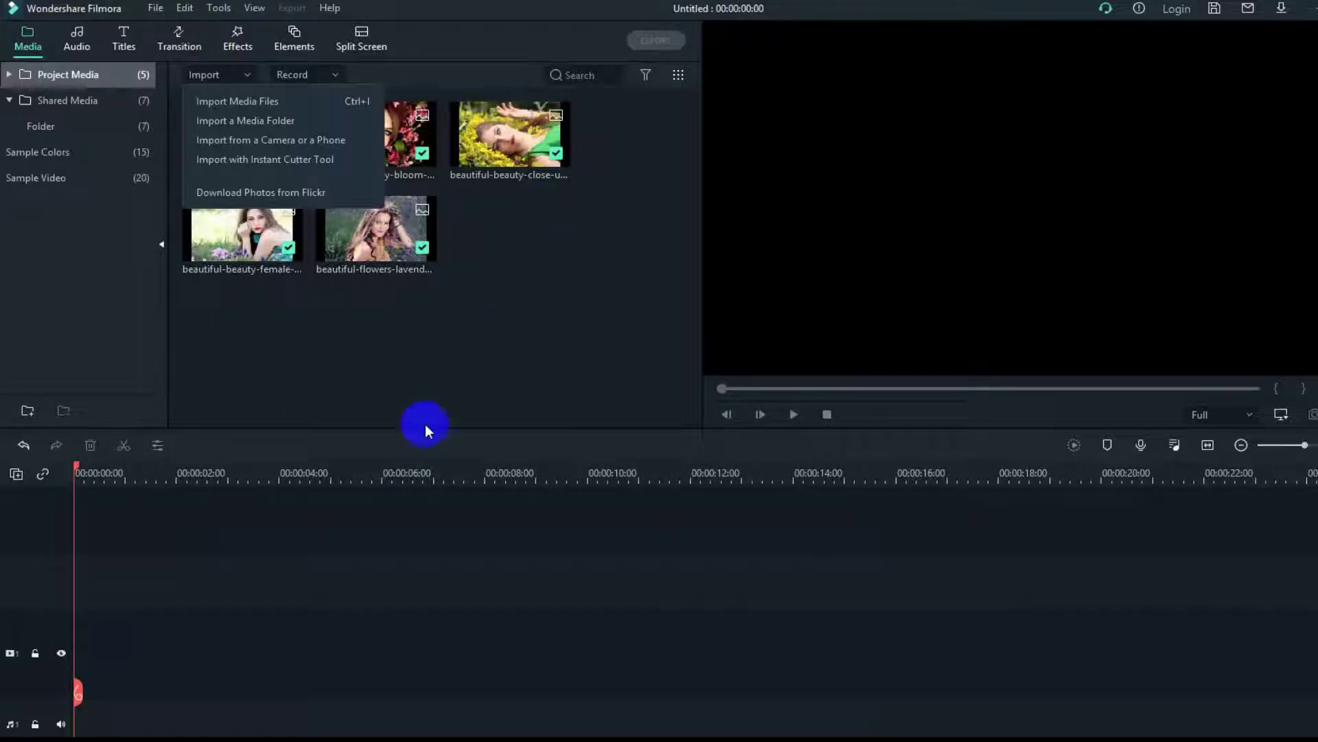
pyautogui.click(544, 308)
pyautogui.moveTo(475, 303)
pyautogui.mouseDown()
pyautogui.moveTo(186, 103)
pyautogui.moveTo(93, 642)
pyautogui.moveTo(93, 616)
pyautogui.mouseUp()
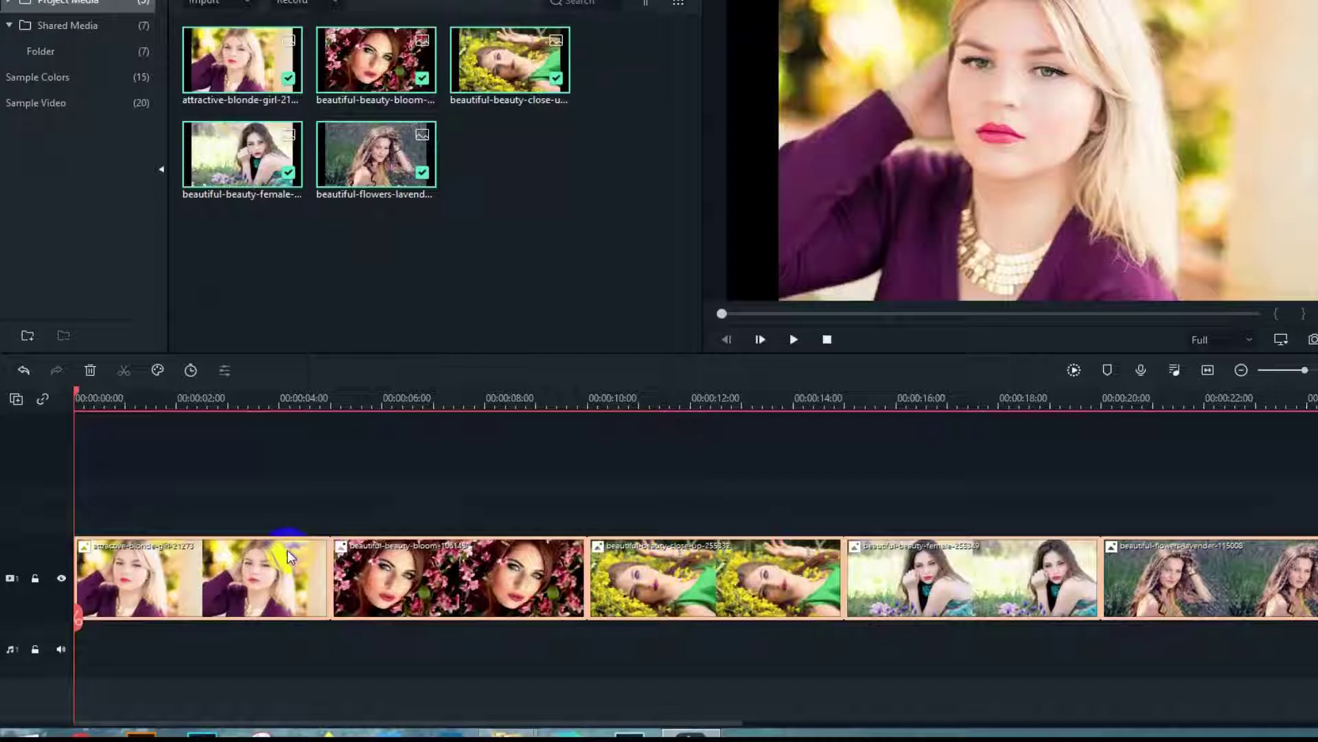
# - Apply Crop to Fit on the blonde woman's portrait so it fills the frame
pyautogui.click(458, 582)
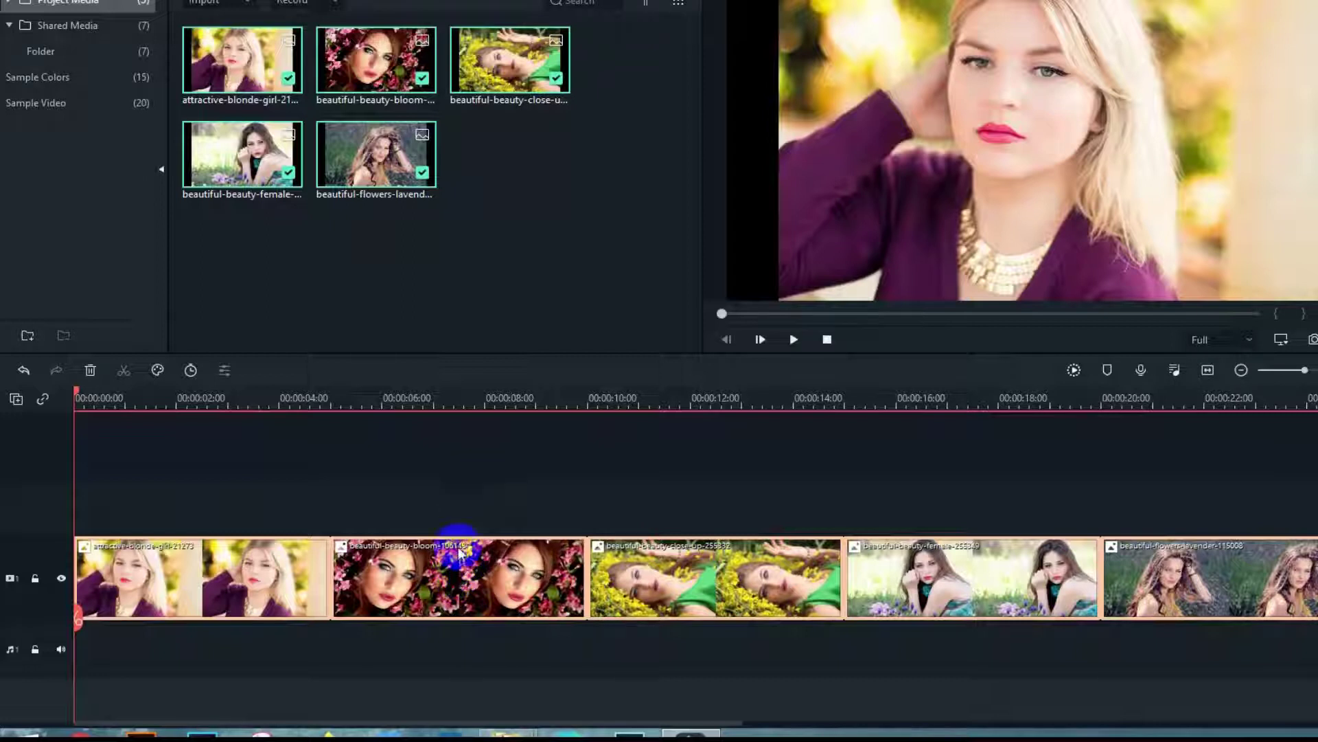
pyautogui.rightClick(453, 562)
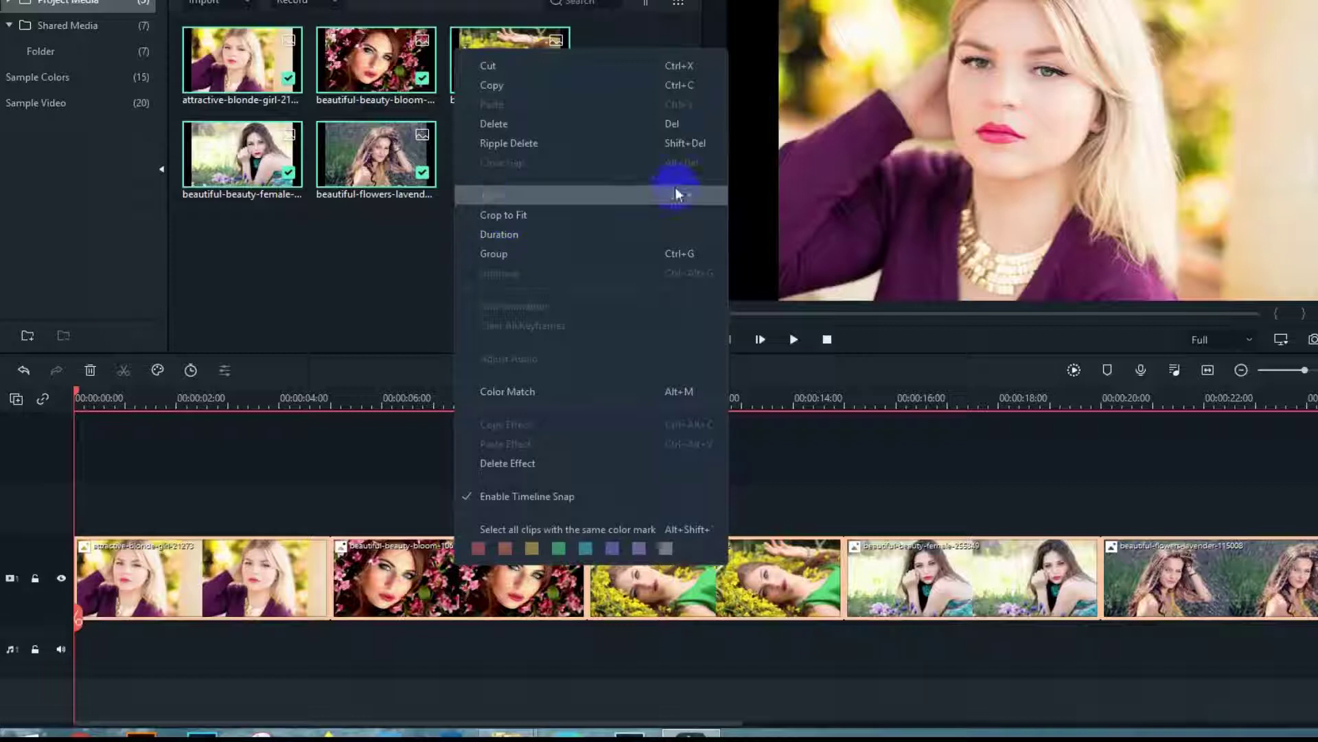
pyautogui.click(514, 216)
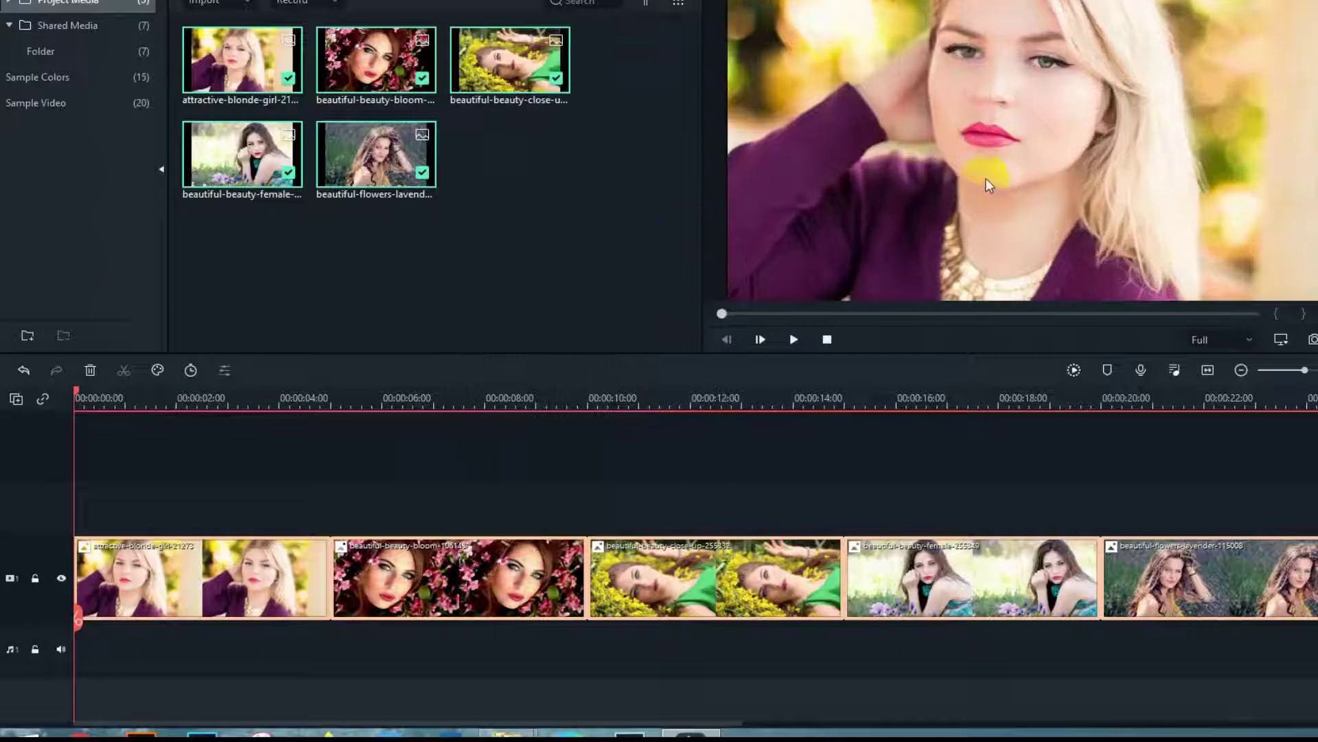
# - Scrub the playhead through the slideshow to check the images and return it to the start
pyautogui.click(690, 471)
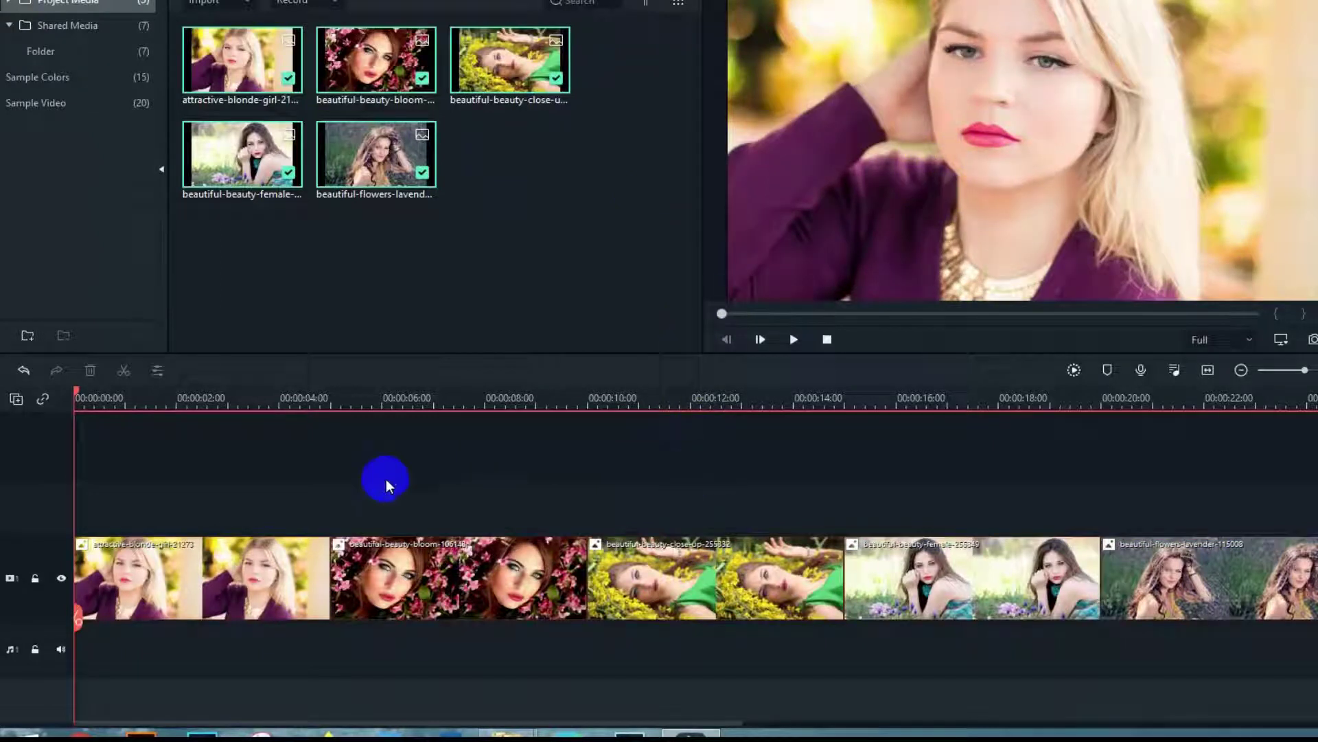
pyautogui.moveTo(78, 395)
pyautogui.mouseDown()
pyautogui.moveTo(606, 449)
pyautogui.moveTo(250, 411)
pyautogui.mouseUp()
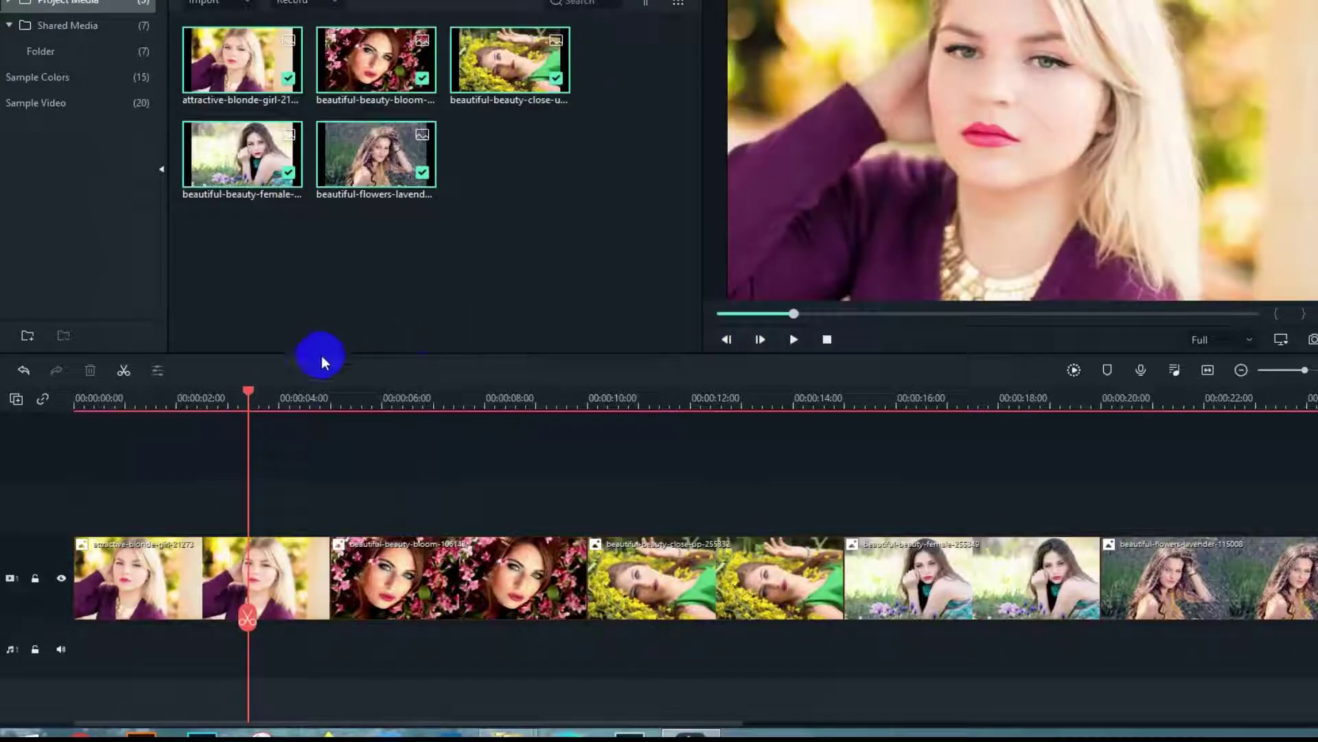
pyautogui.moveTo(248, 394); pyautogui.dragTo(100, 392)
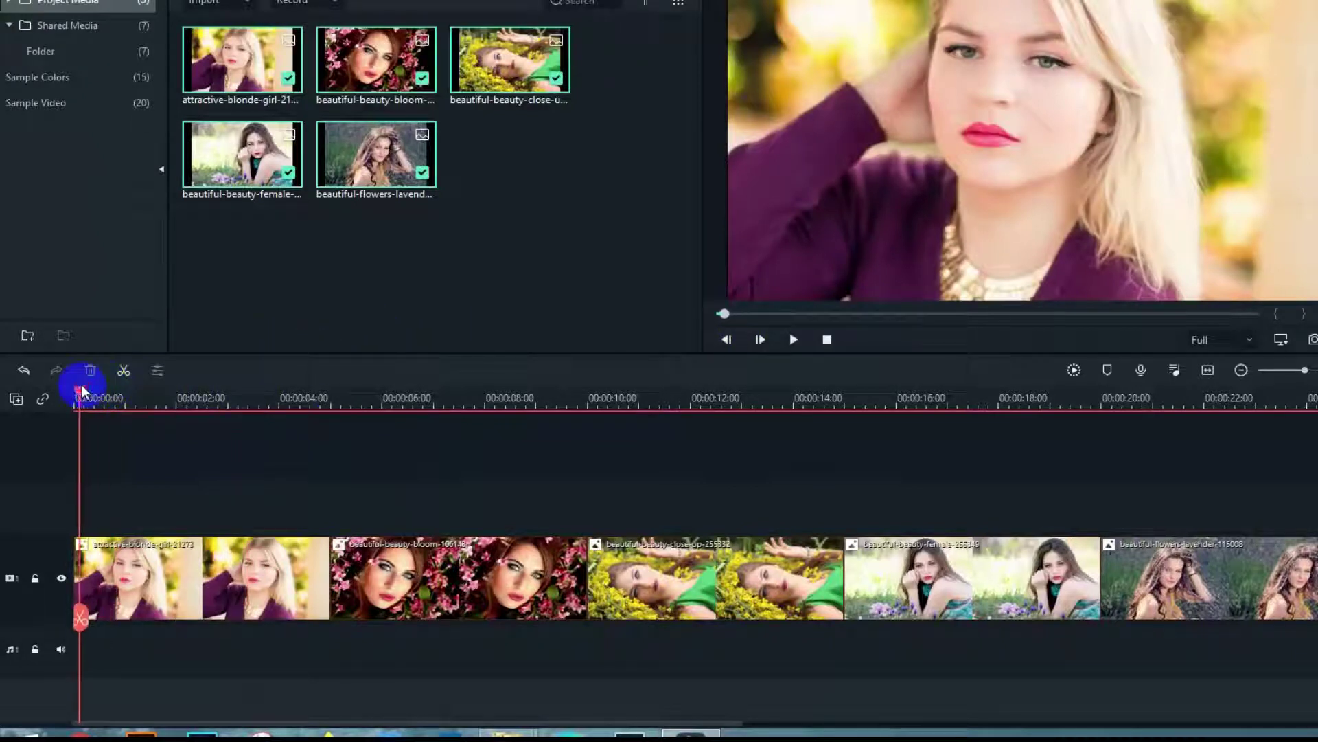
pyautogui.moveTo(103, 484)
pyautogui.mouseDown()
pyautogui.moveTo(1306, 623)
pyautogui.moveTo(500, 621)
pyautogui.mouseUp()
# - Set the selected clips' duration to 00:00:03:00 and fit the 15-second slideshow in the timeline view
pyautogui.rightClick(222, 541)
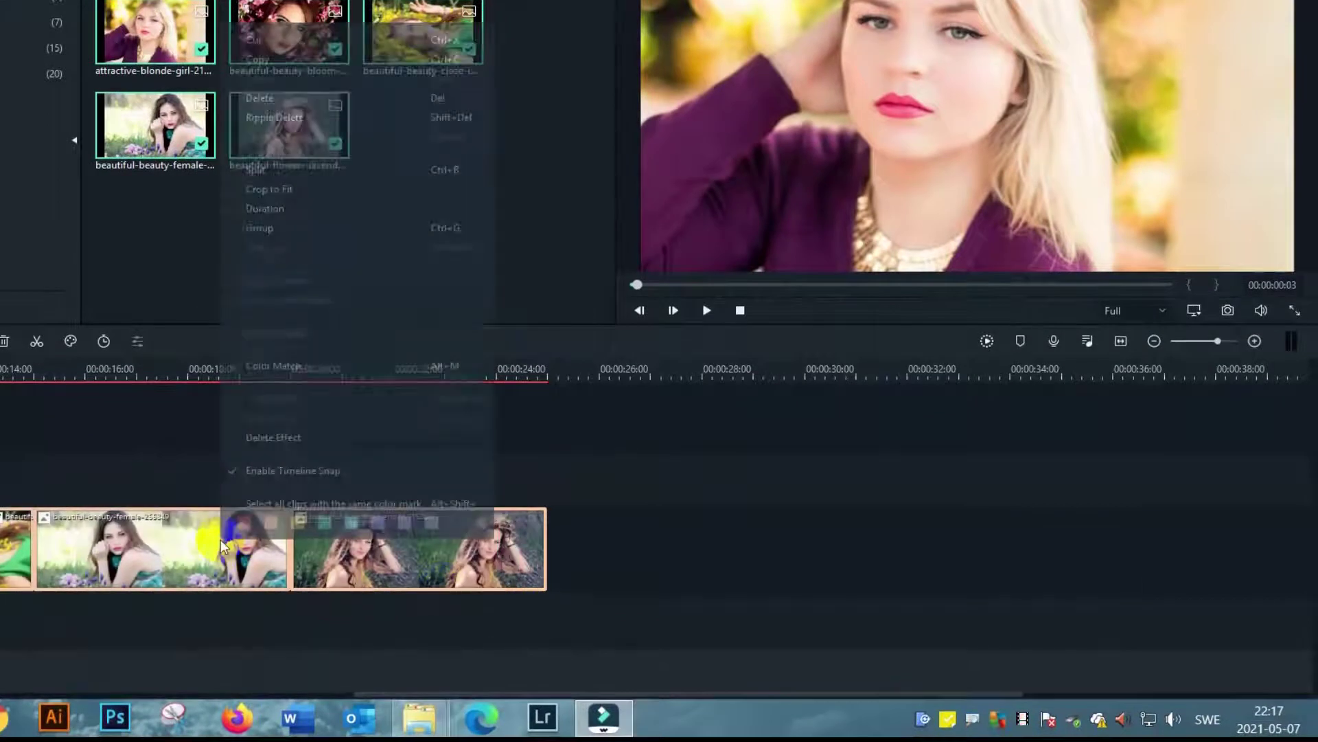
pyautogui.click(265, 211)
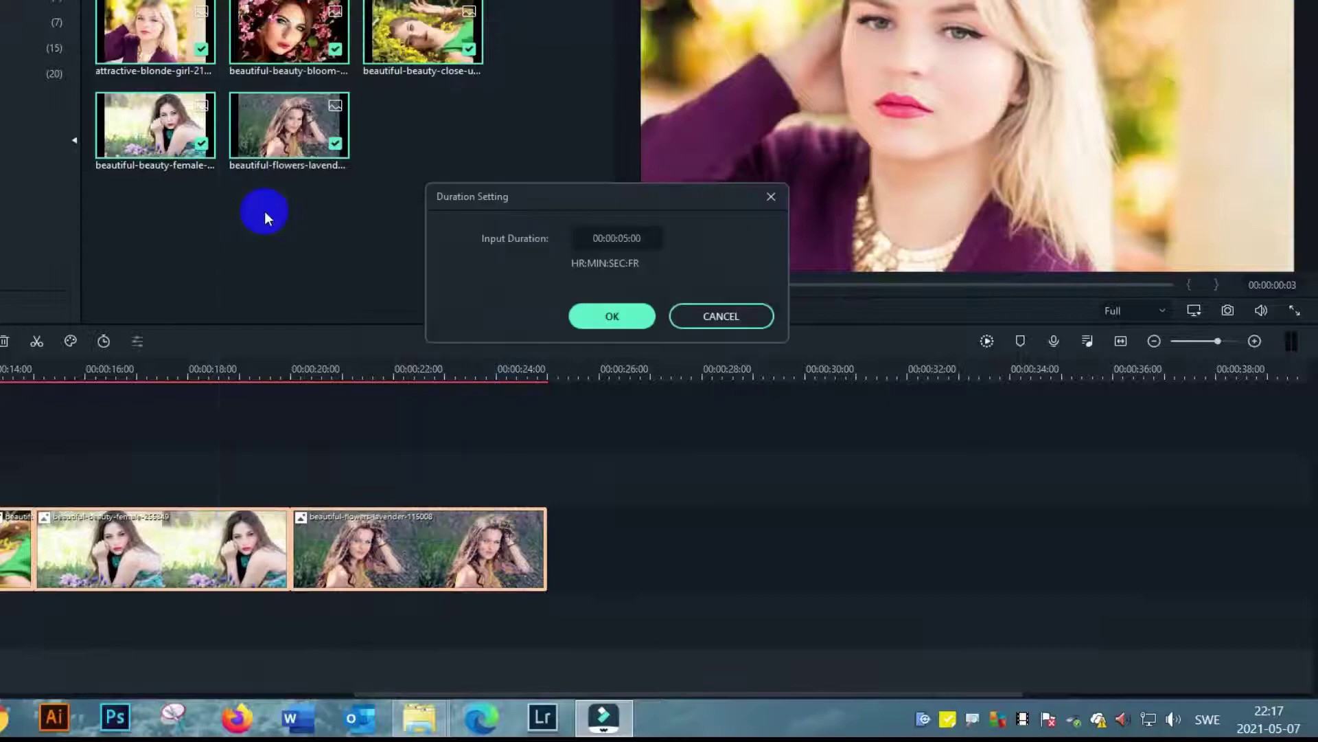
pyautogui.doubleClick(628, 238)
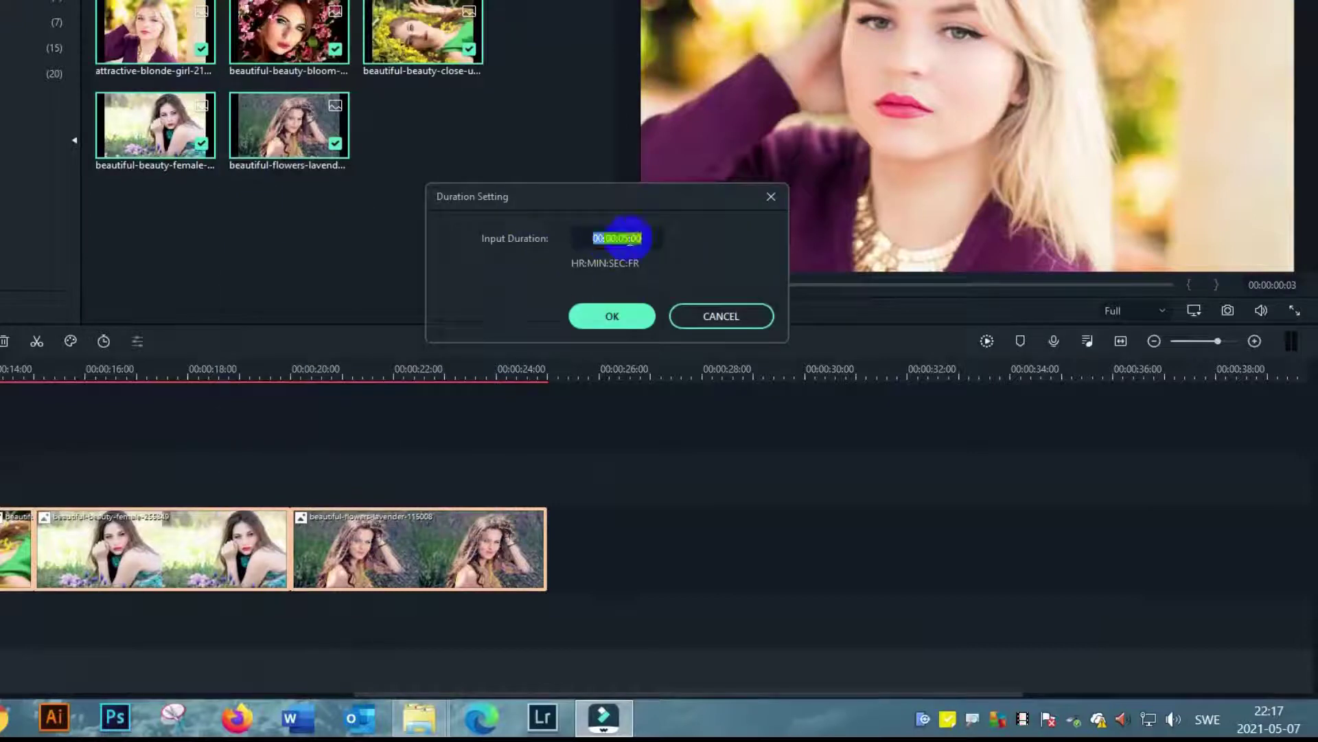
pyautogui.click(623, 238)
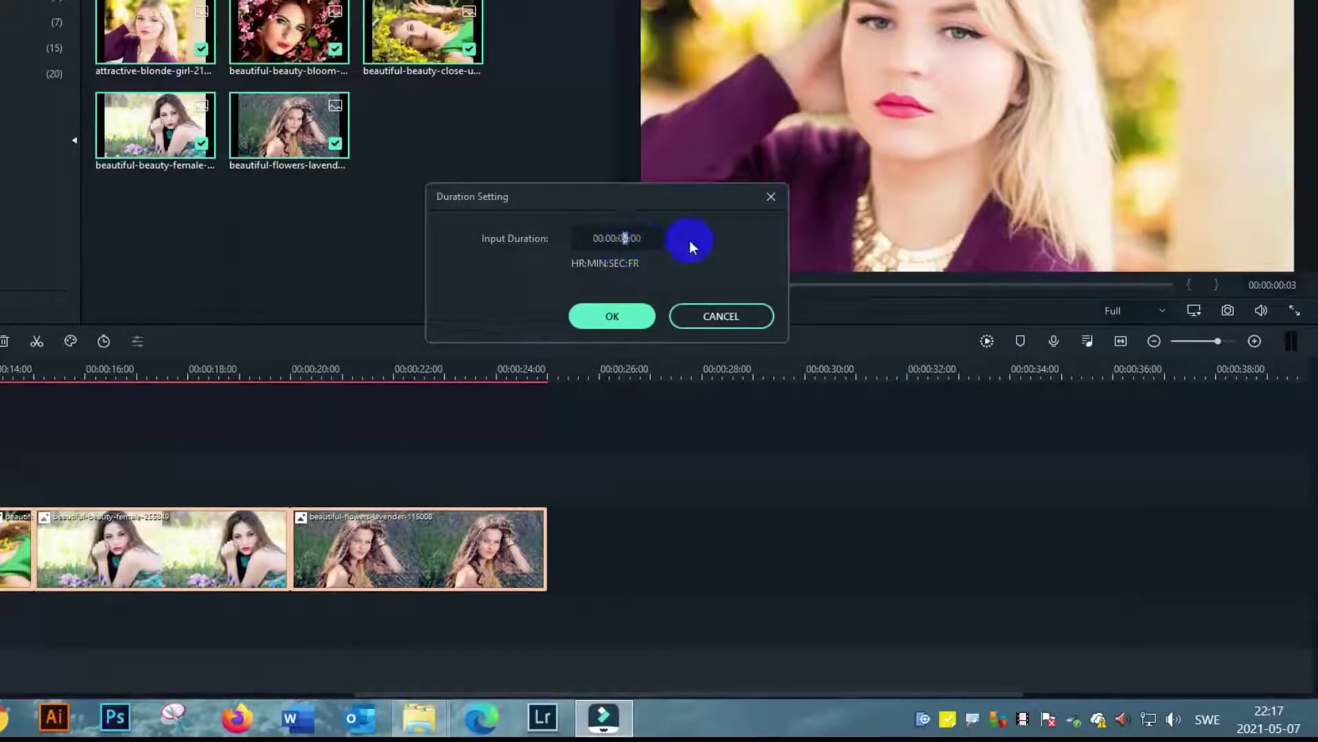
pyautogui.write('3')
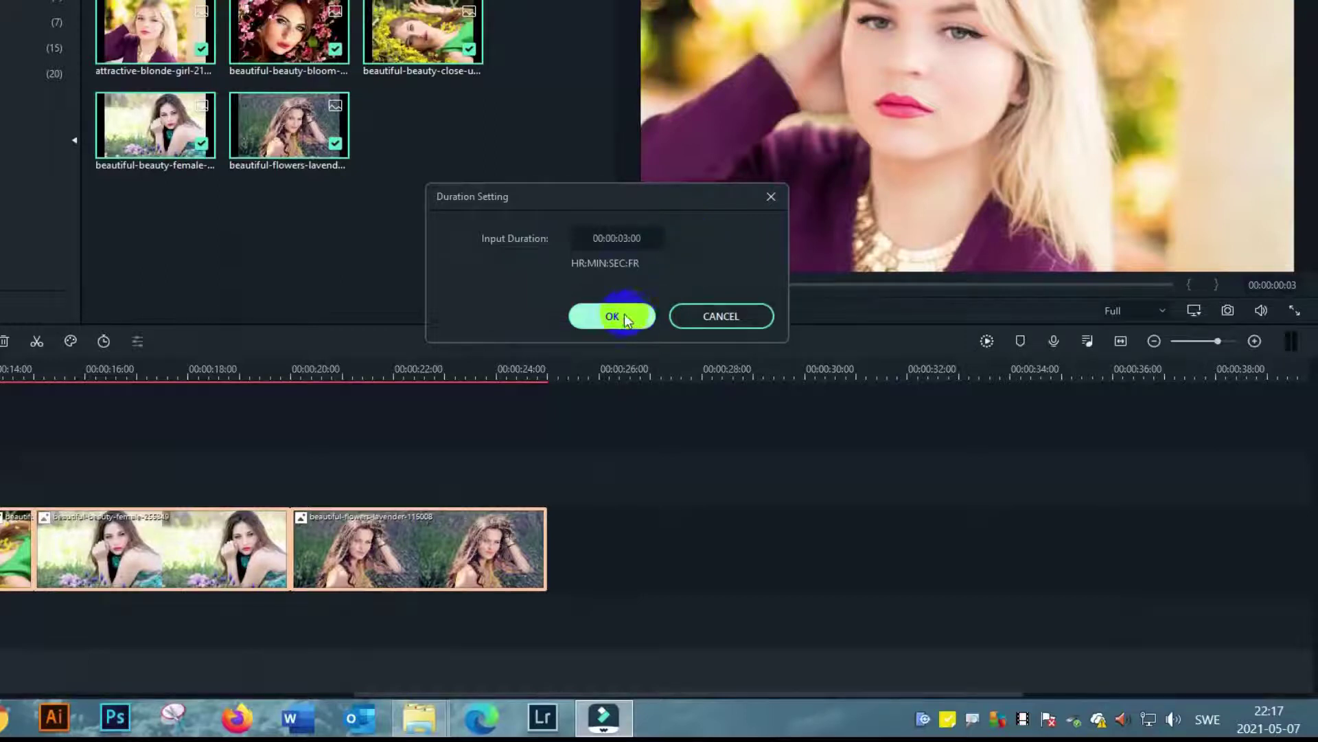
pyautogui.click(624, 313)
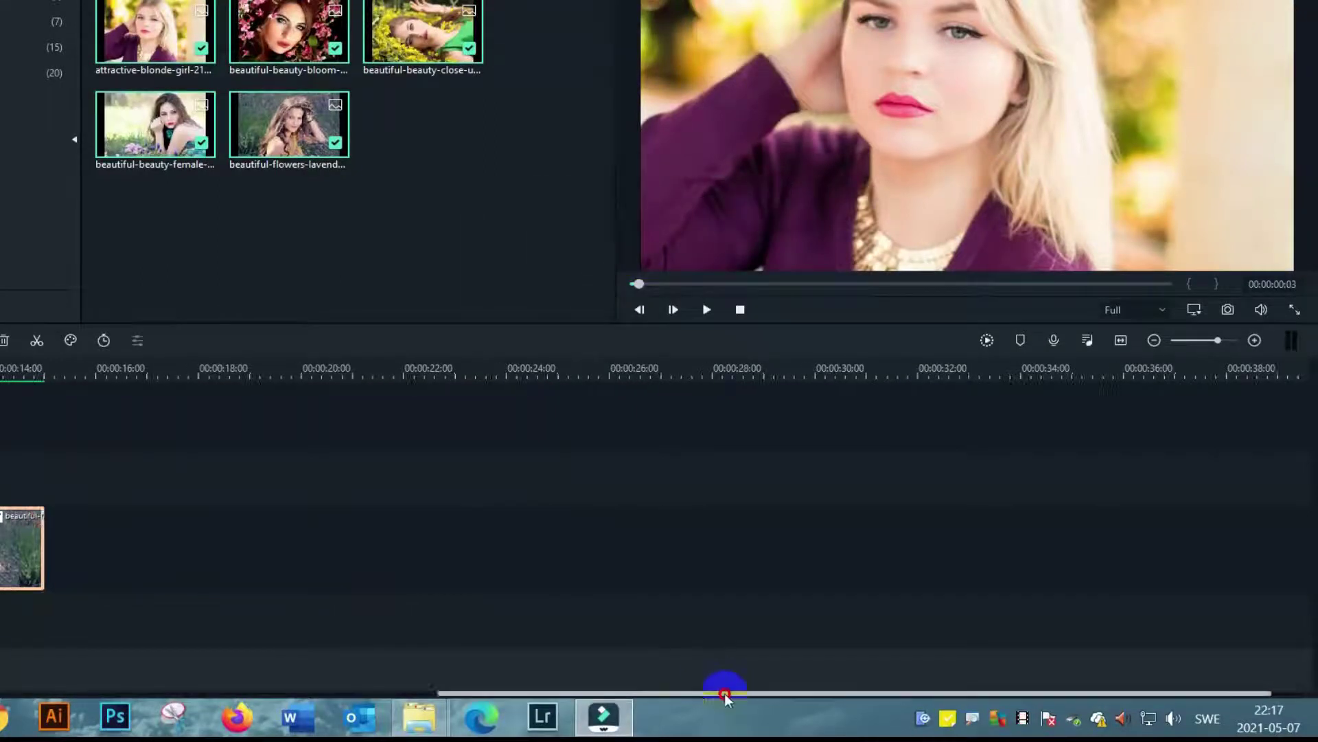
pyautogui.moveTo(727, 692); pyautogui.dragTo(216, 692)
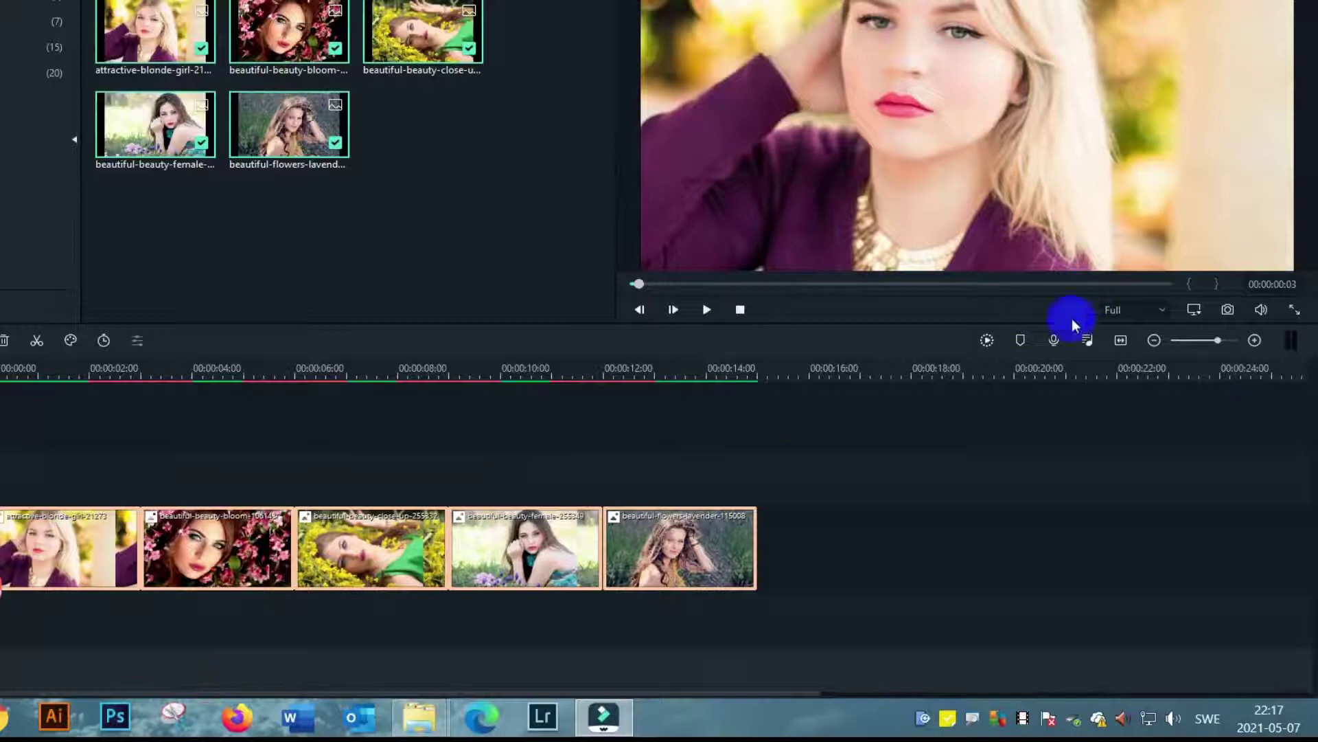
pyautogui.click(1121, 341)
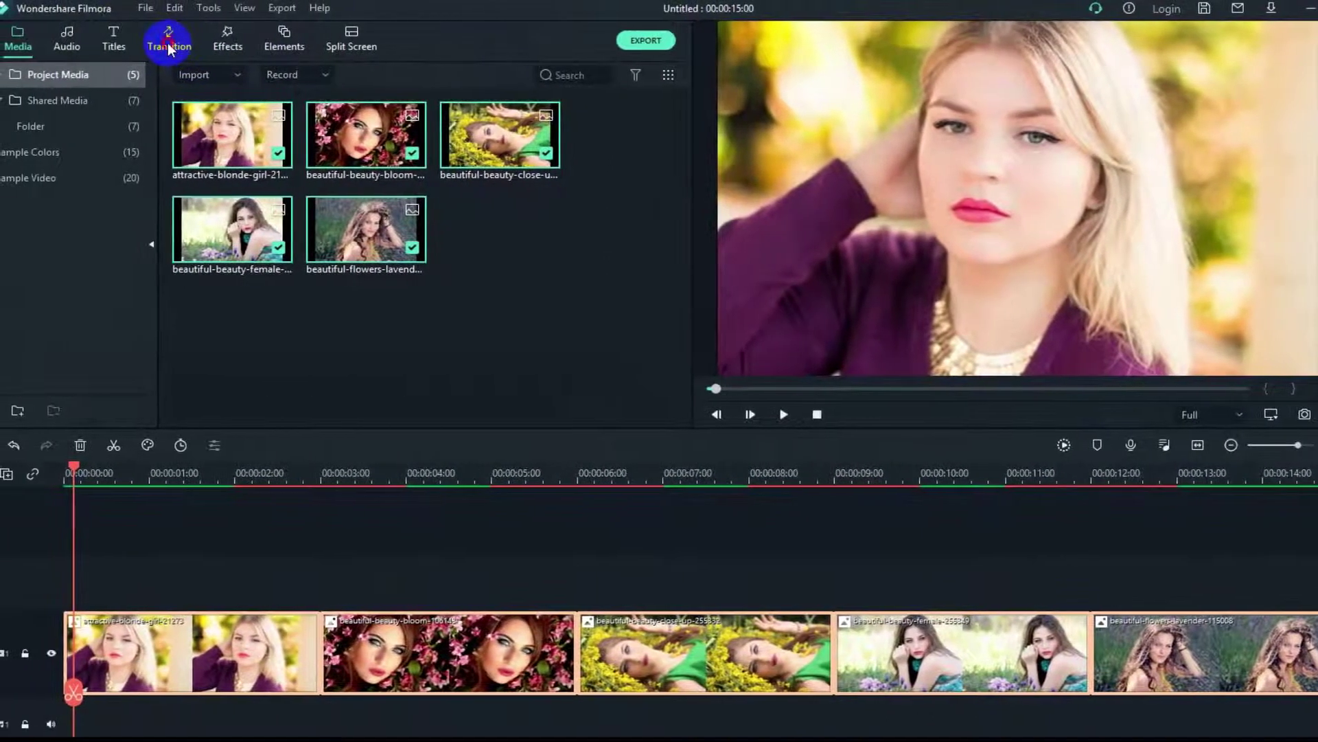
# - Search the transitions for 'page' and preview the Page Curl transition
pyautogui.click(169, 49)
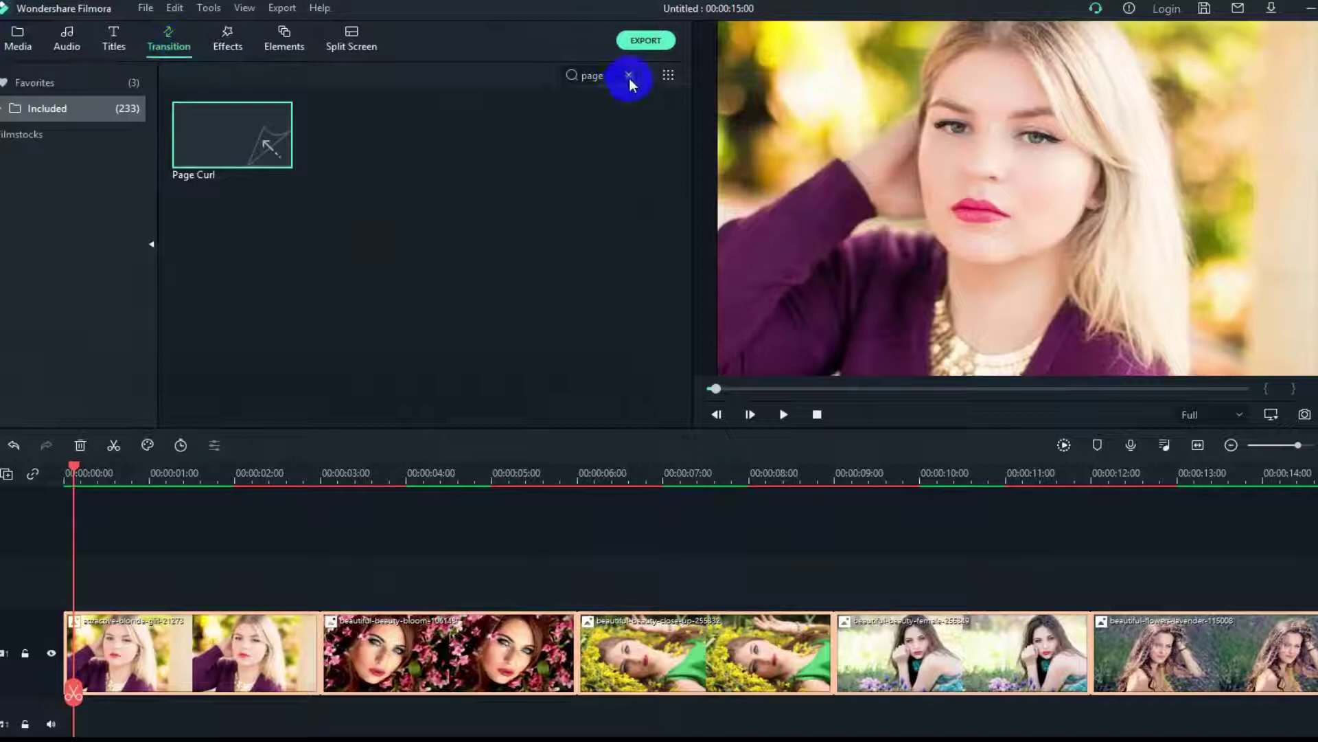
pyautogui.click(629, 76)
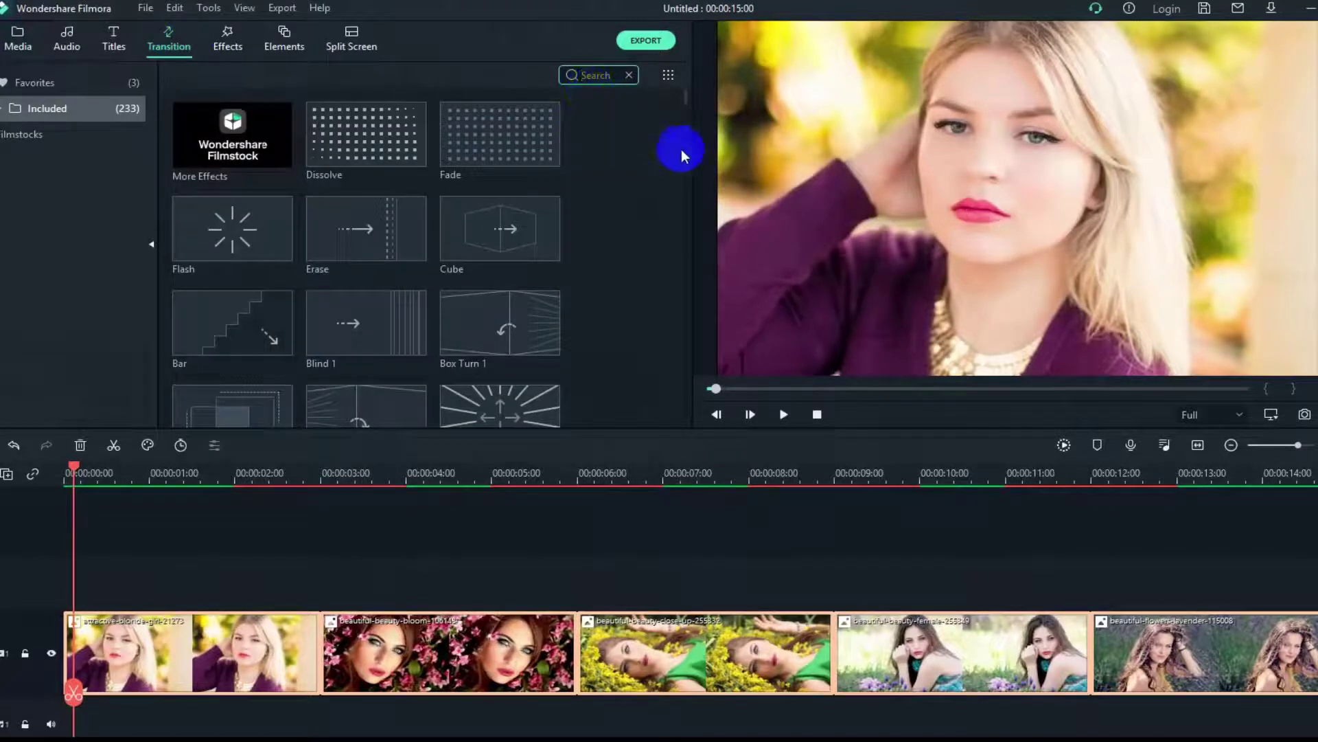
pyautogui.moveTo(687, 100)
pyautogui.mouseDown()
pyautogui.moveTo(678, 318)
pyautogui.moveTo(697, 77)
pyautogui.mouseUp()
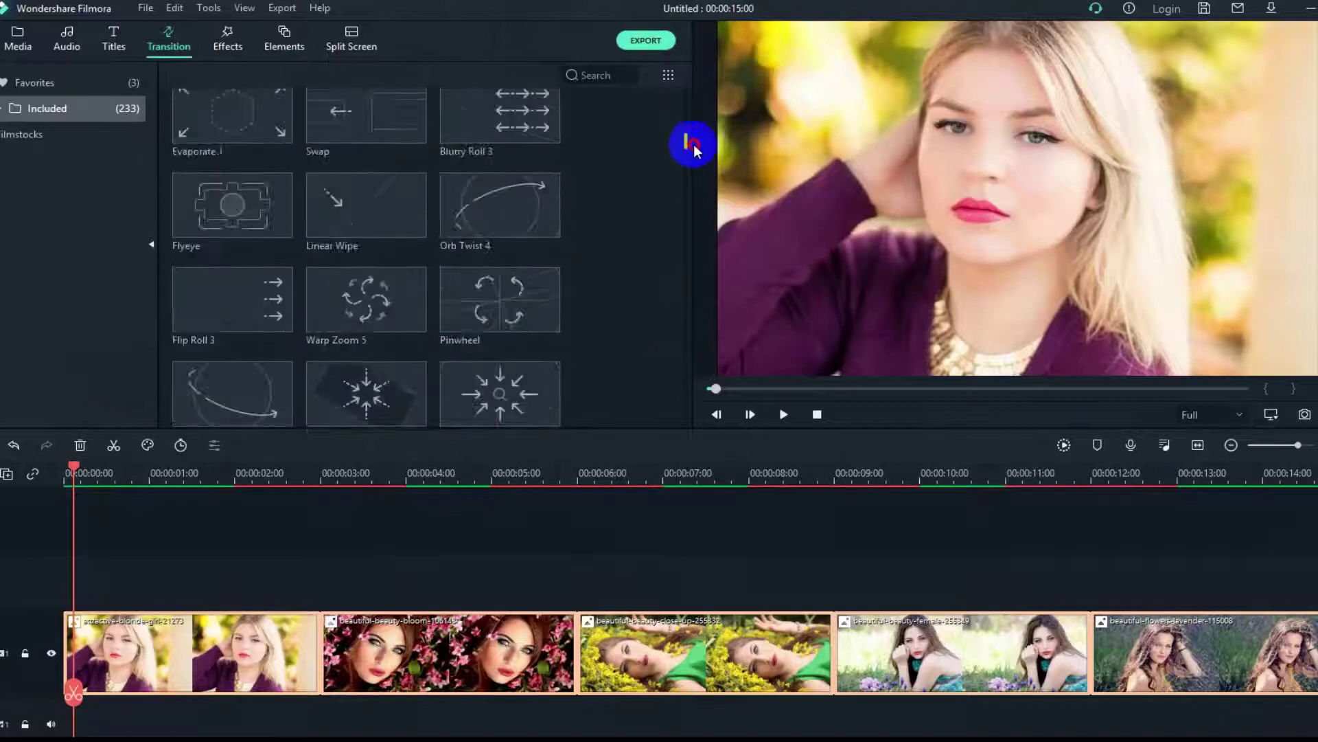
pyautogui.click(601, 76)
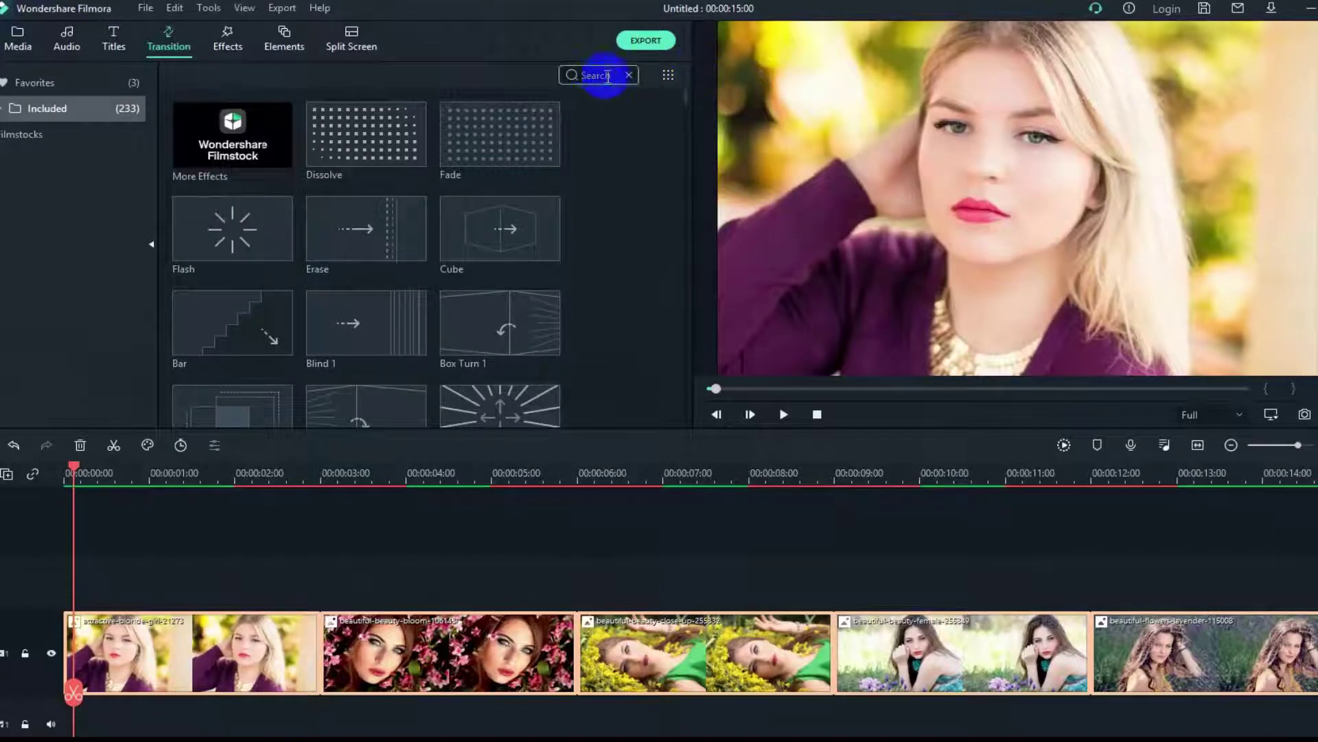
pyautogui.write('pa')
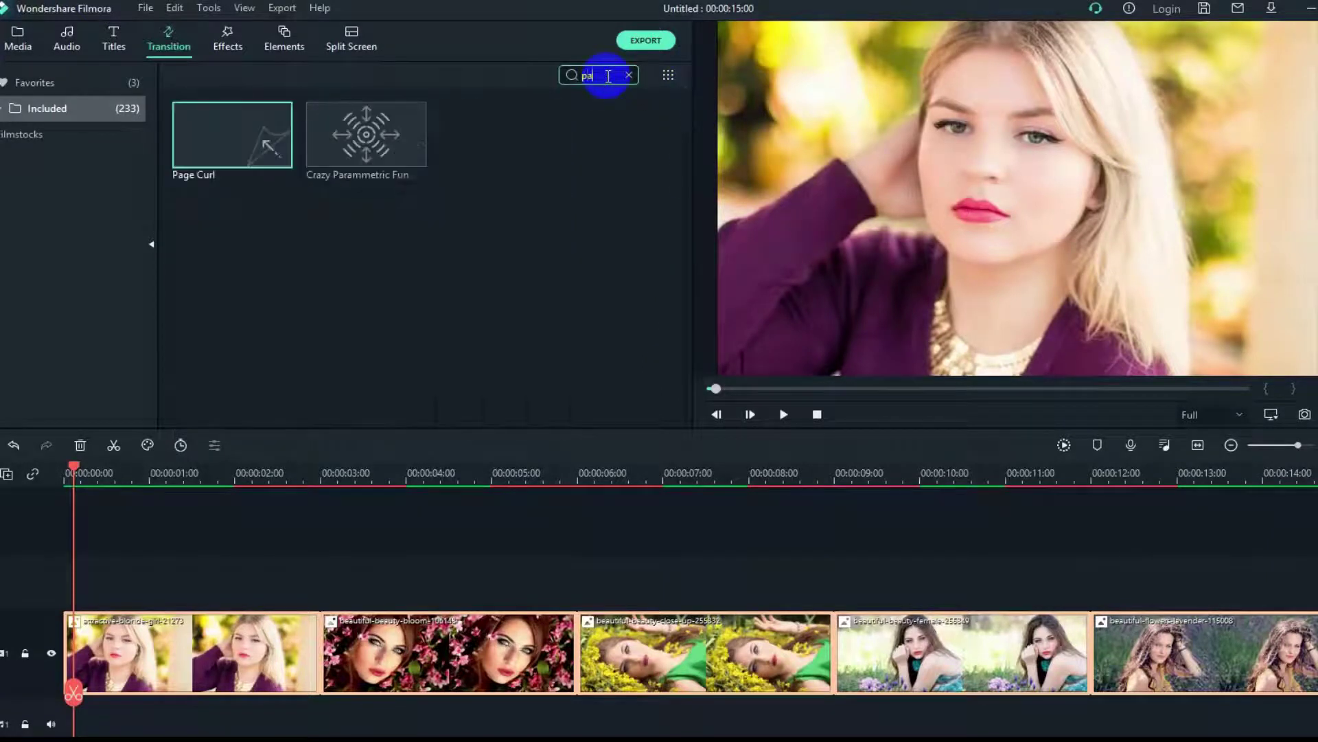
pyautogui.write('ge')
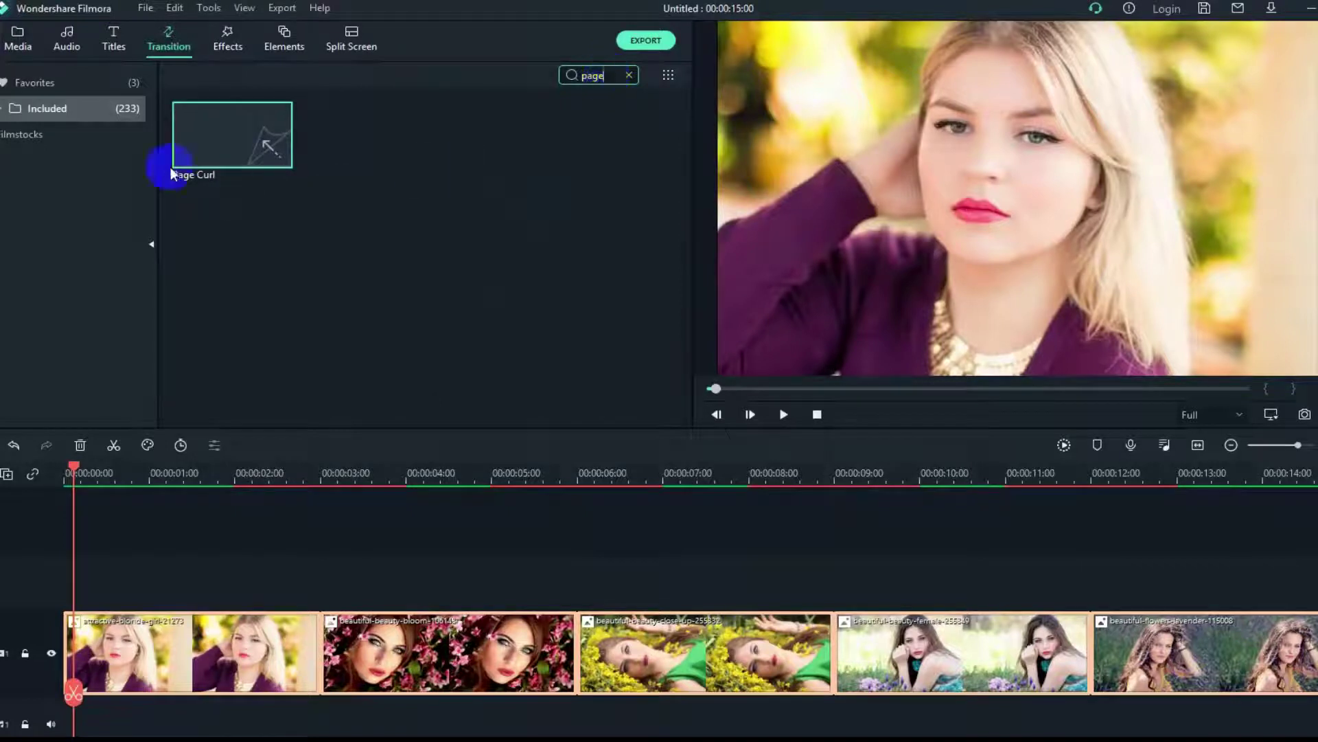
pyautogui.click(225, 132)
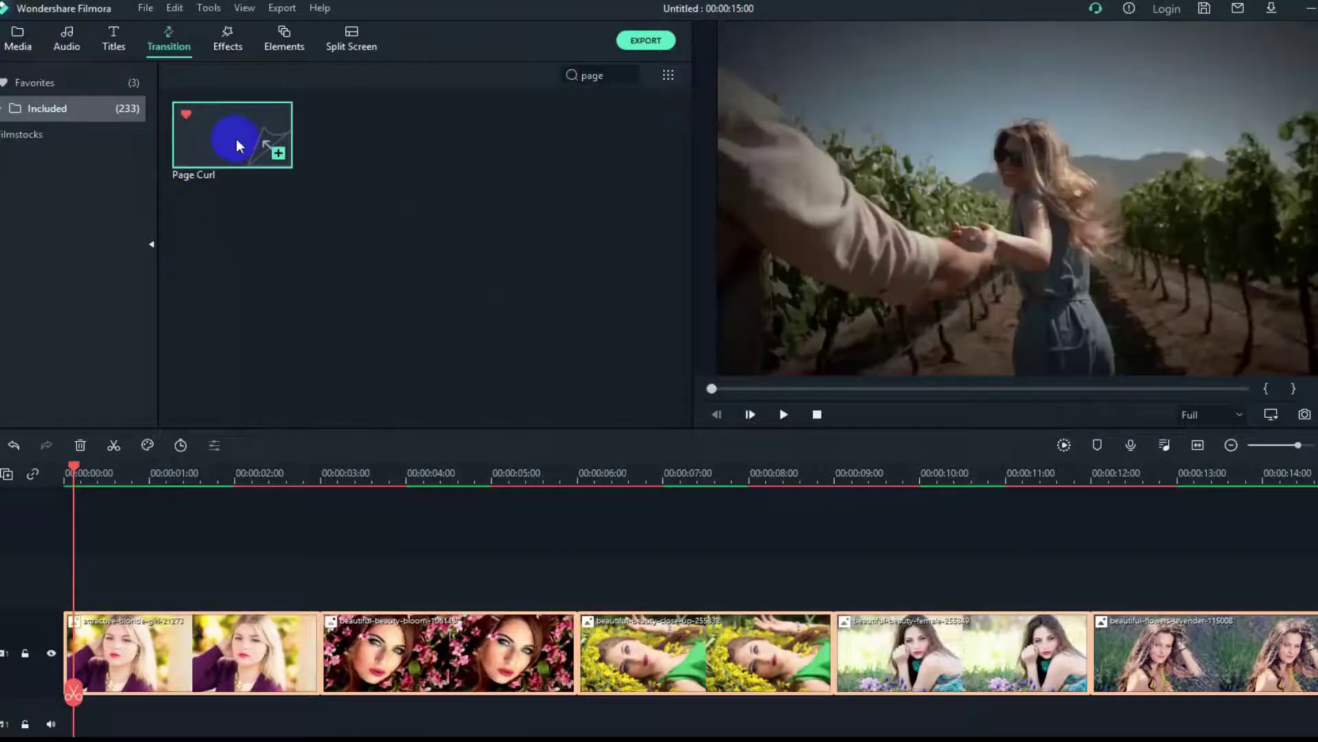
# - Drop Page Curl onto all four cuts between the five images and preview the result
pyautogui.moveTo(229, 133); pyautogui.dragTo(314, 651)
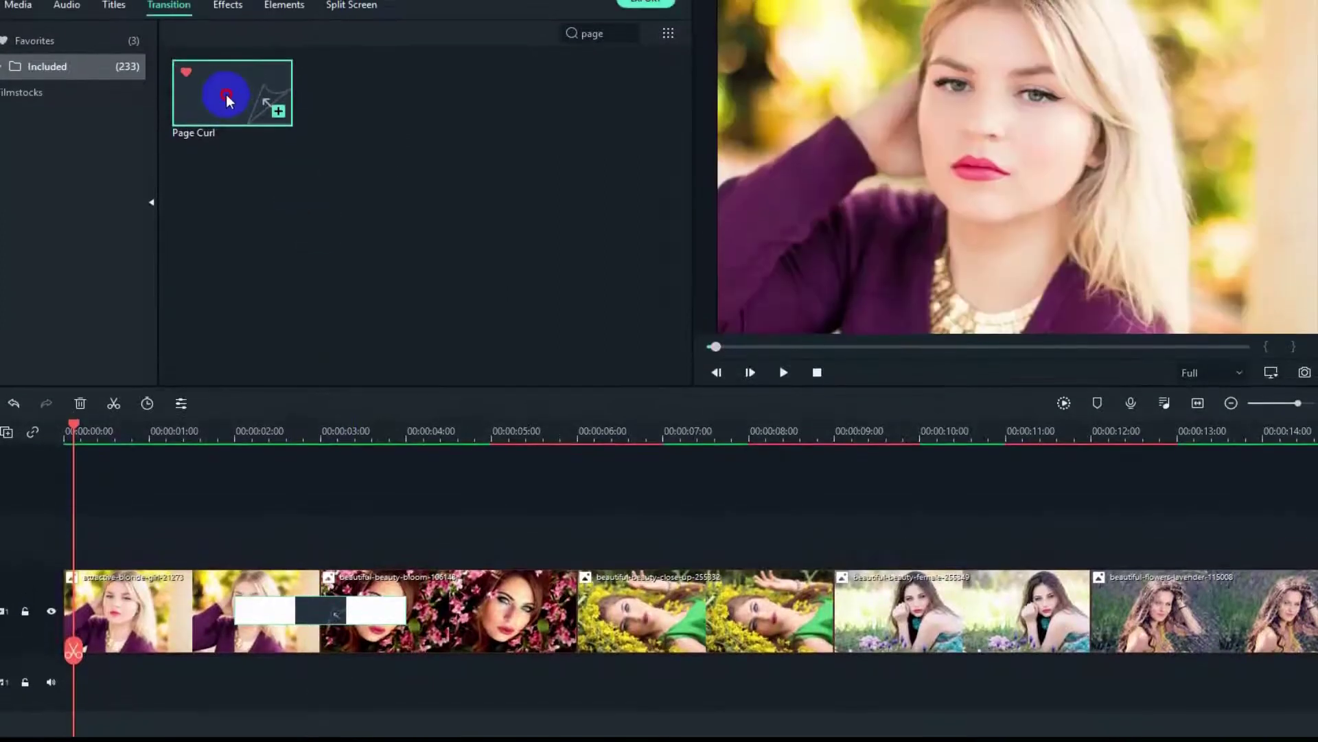
pyautogui.moveTo(226, 94); pyautogui.dragTo(541, 603)
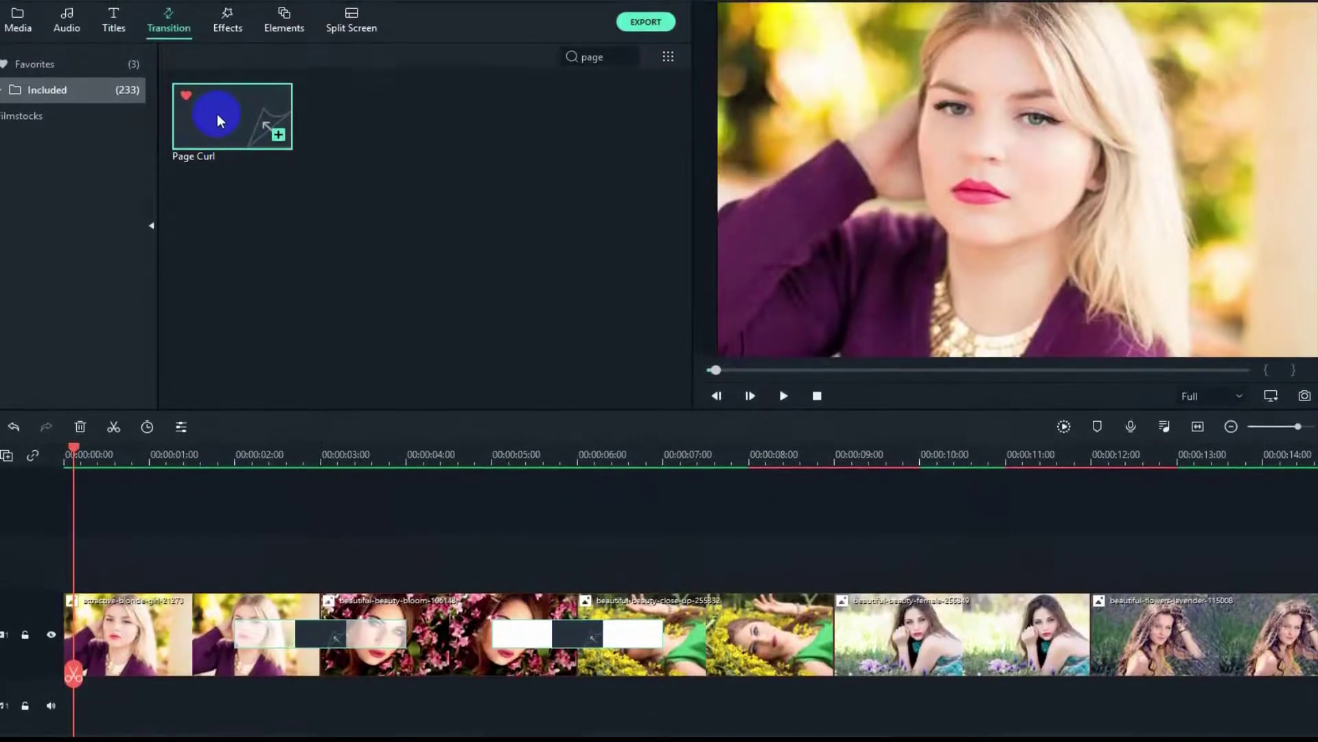
pyautogui.moveTo(228, 127); pyautogui.dragTo(780, 618)
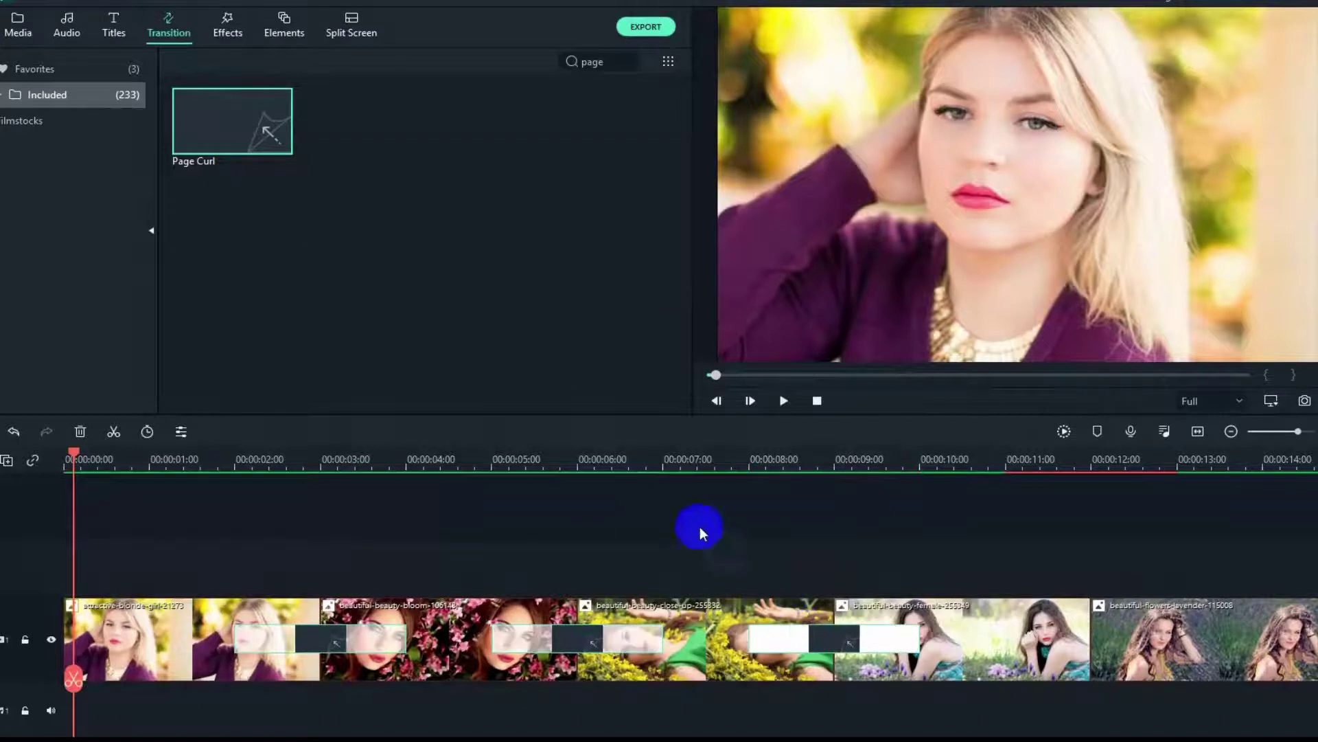
pyautogui.moveTo(261, 131)
pyautogui.mouseDown()
pyautogui.moveTo(1061, 649)
pyautogui.moveTo(1061, 637)
pyautogui.mouseUp()
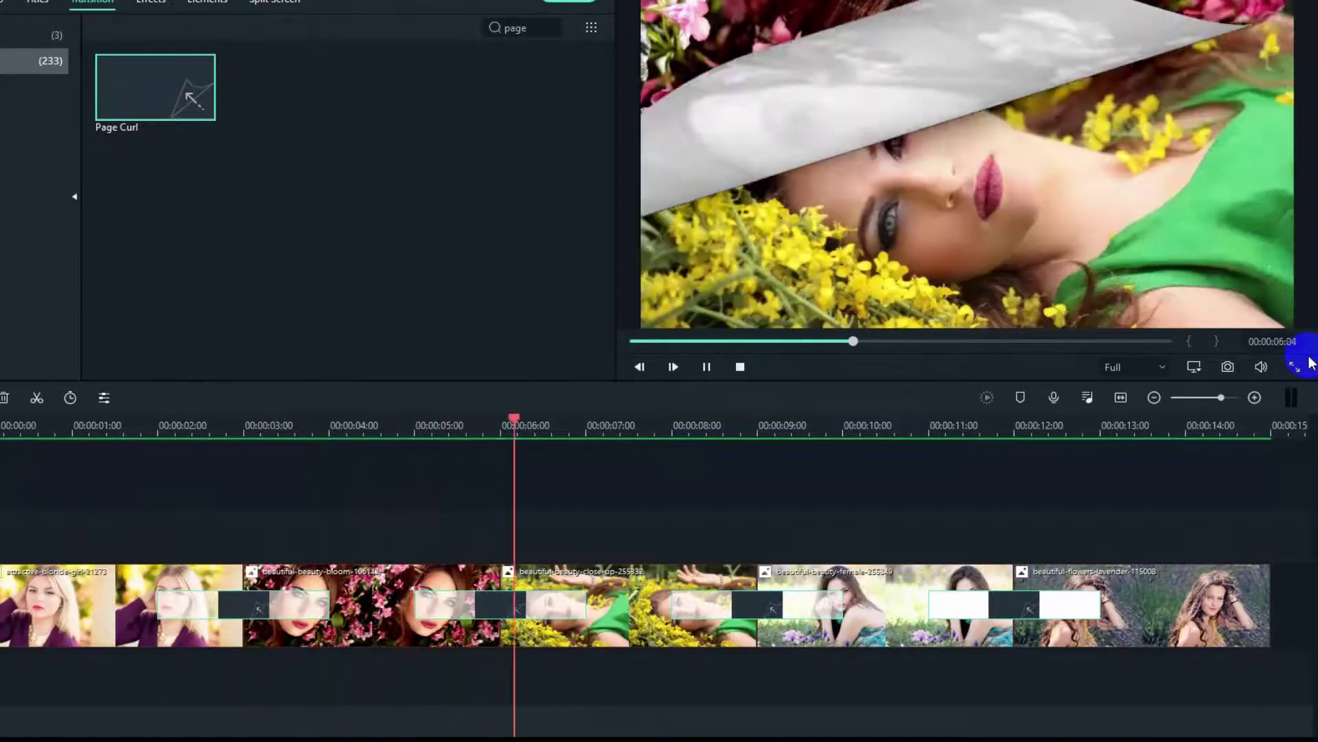
pyautogui.click(739, 366)
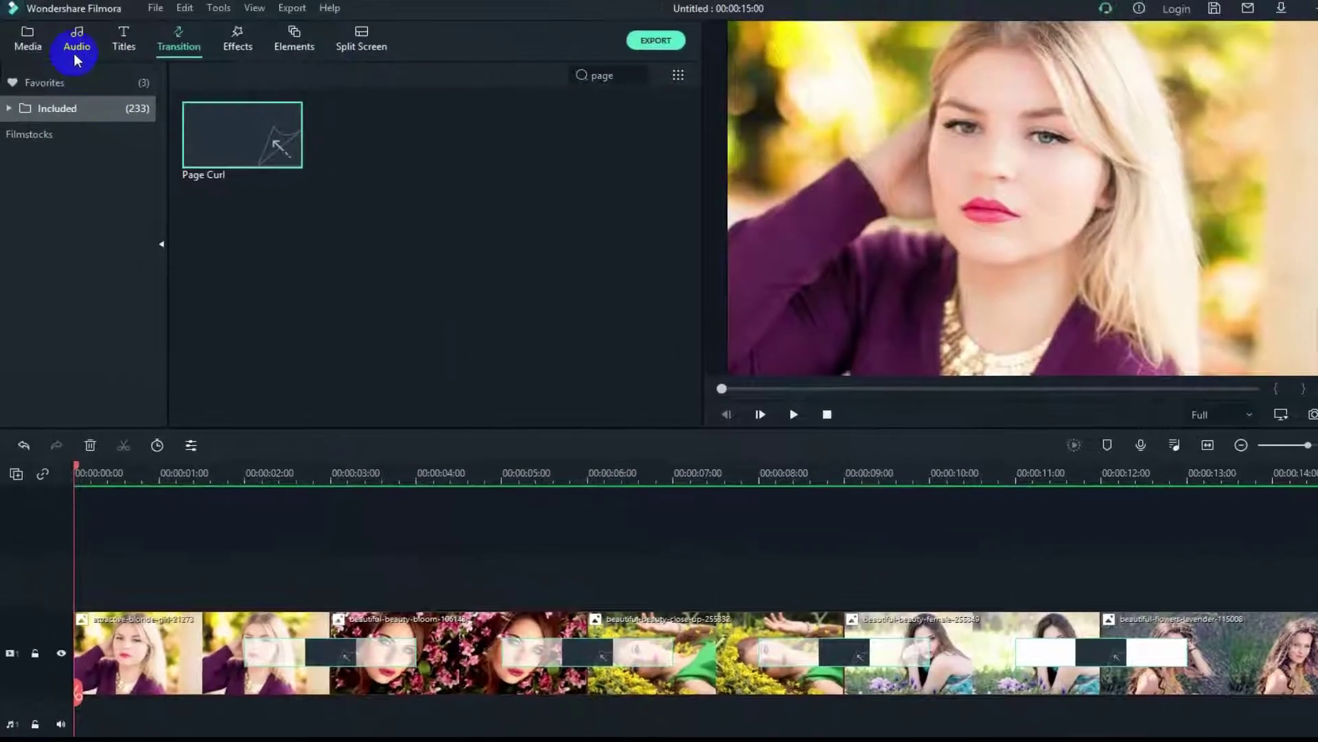
# - Preview the Name of the Child music in the Audio library and add it under the slideshow
pyautogui.click(77, 50)
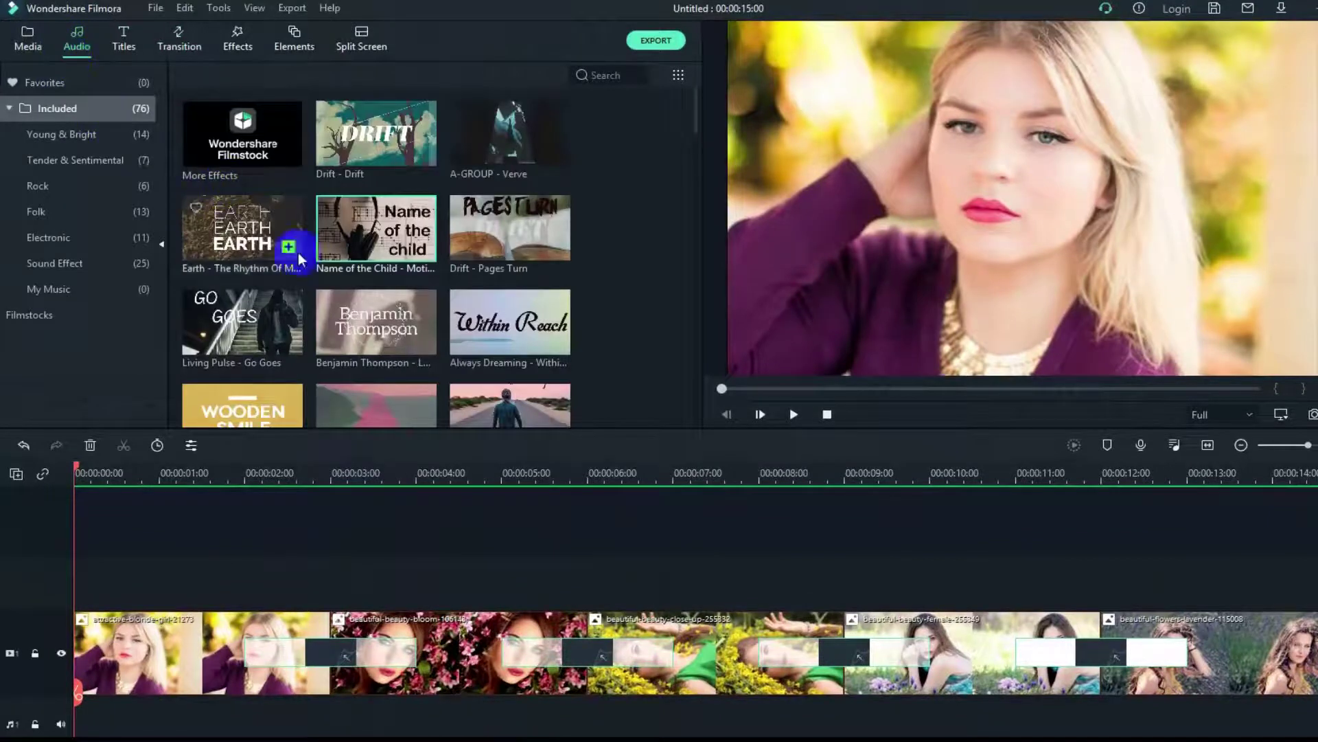
pyautogui.moveTo(376, 229)
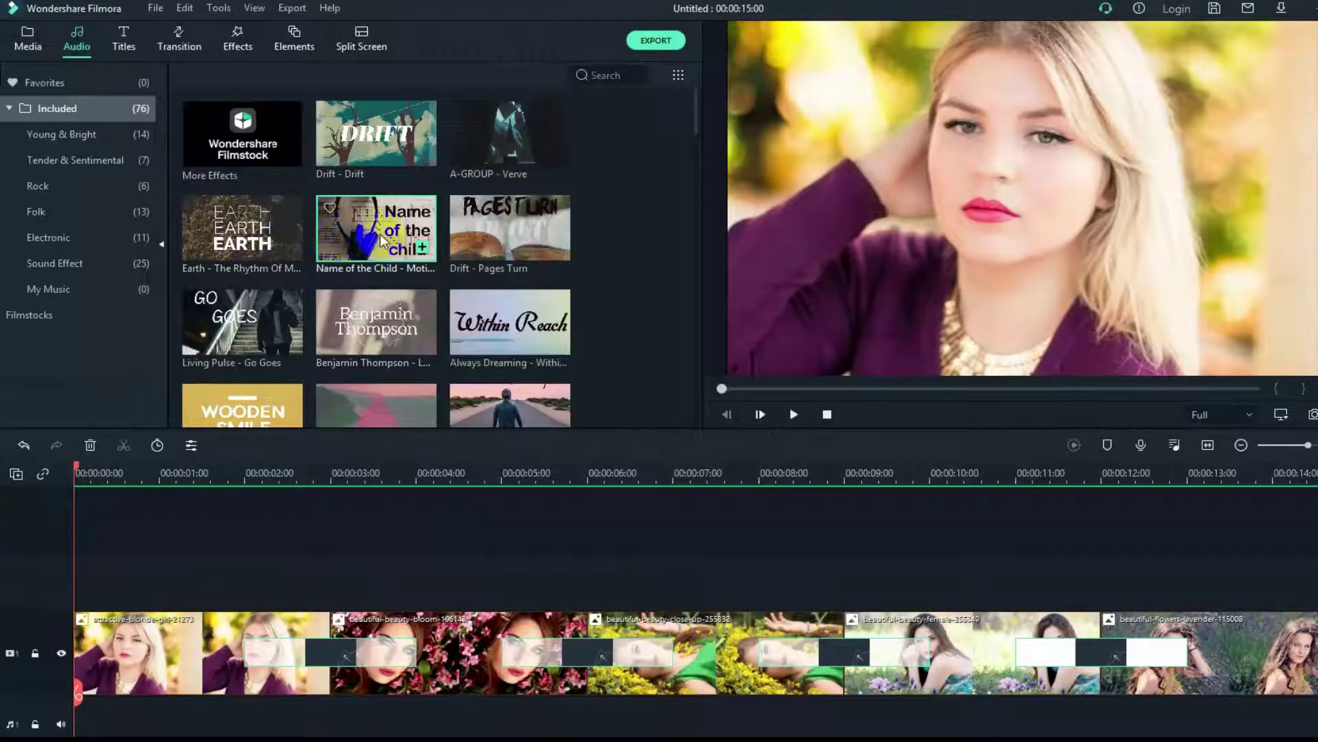
pyautogui.doubleClick(384, 237)
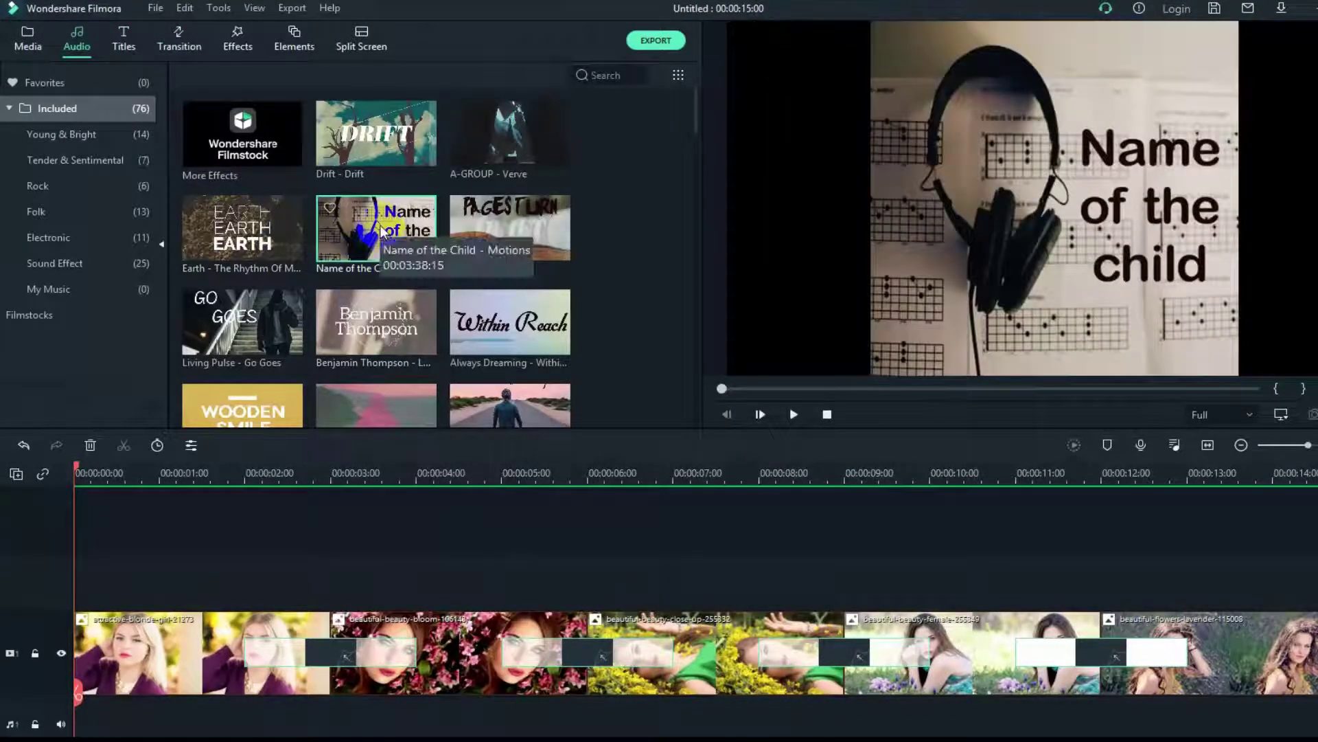
pyautogui.moveTo(376, 229); pyautogui.dragTo(85, 669)
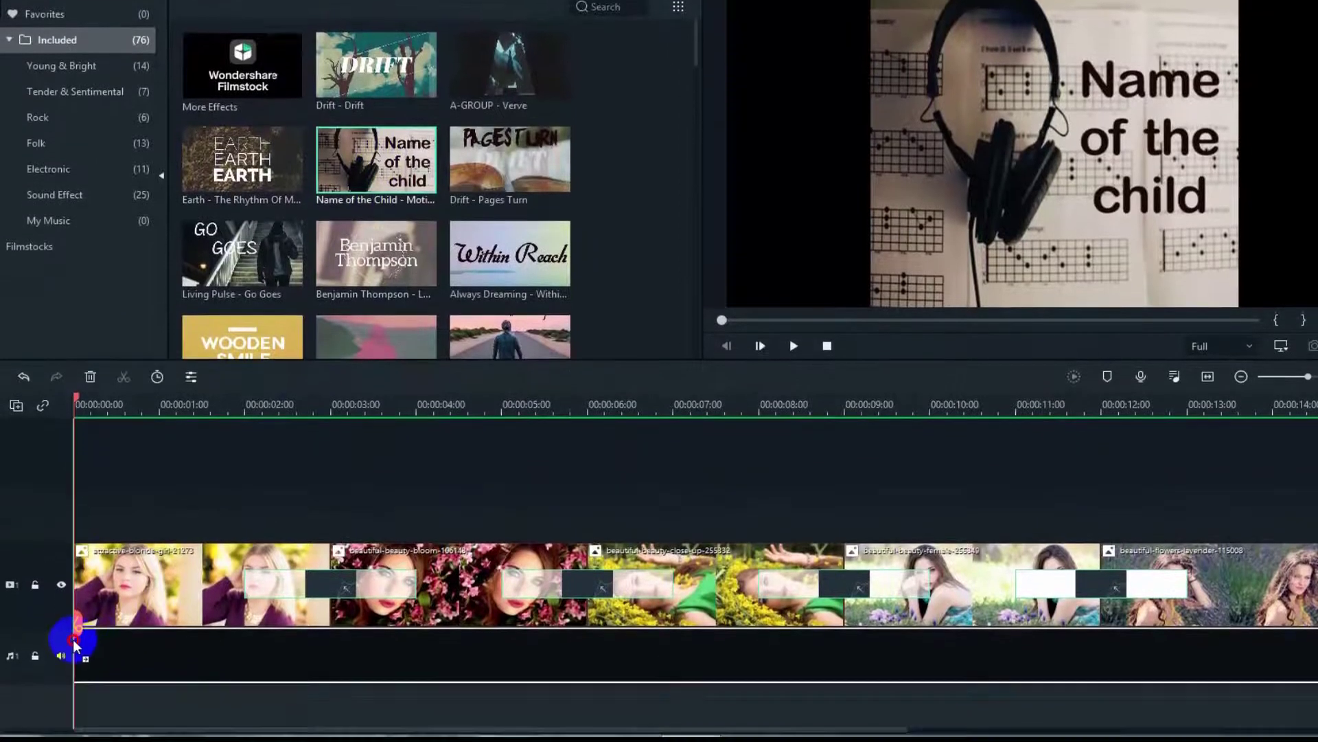
# - Split the music at 00:00:15, delete the excess past the video, and return the playhead to the start
pyautogui.moveTo(81, 390); pyautogui.dragTo(1273, 435)
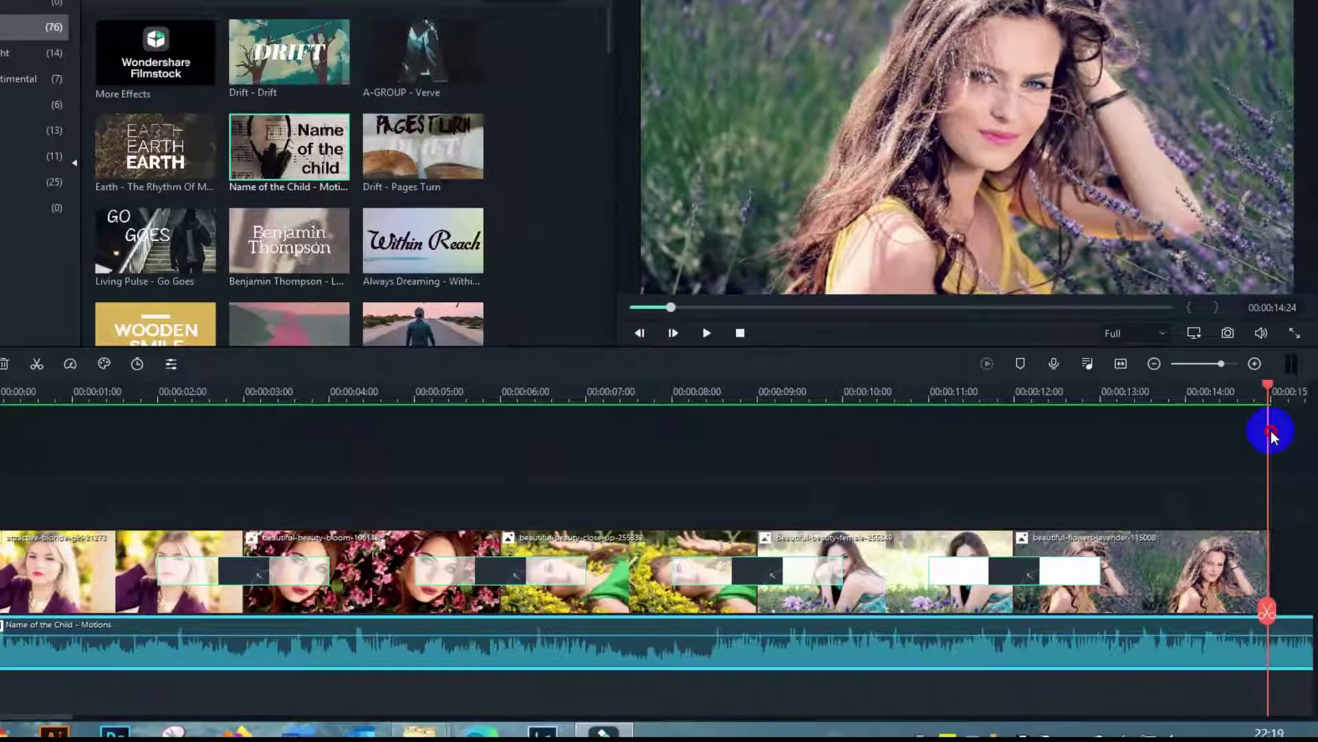
pyautogui.moveTo(1274, 435); pyautogui.dragTo(1277, 435)
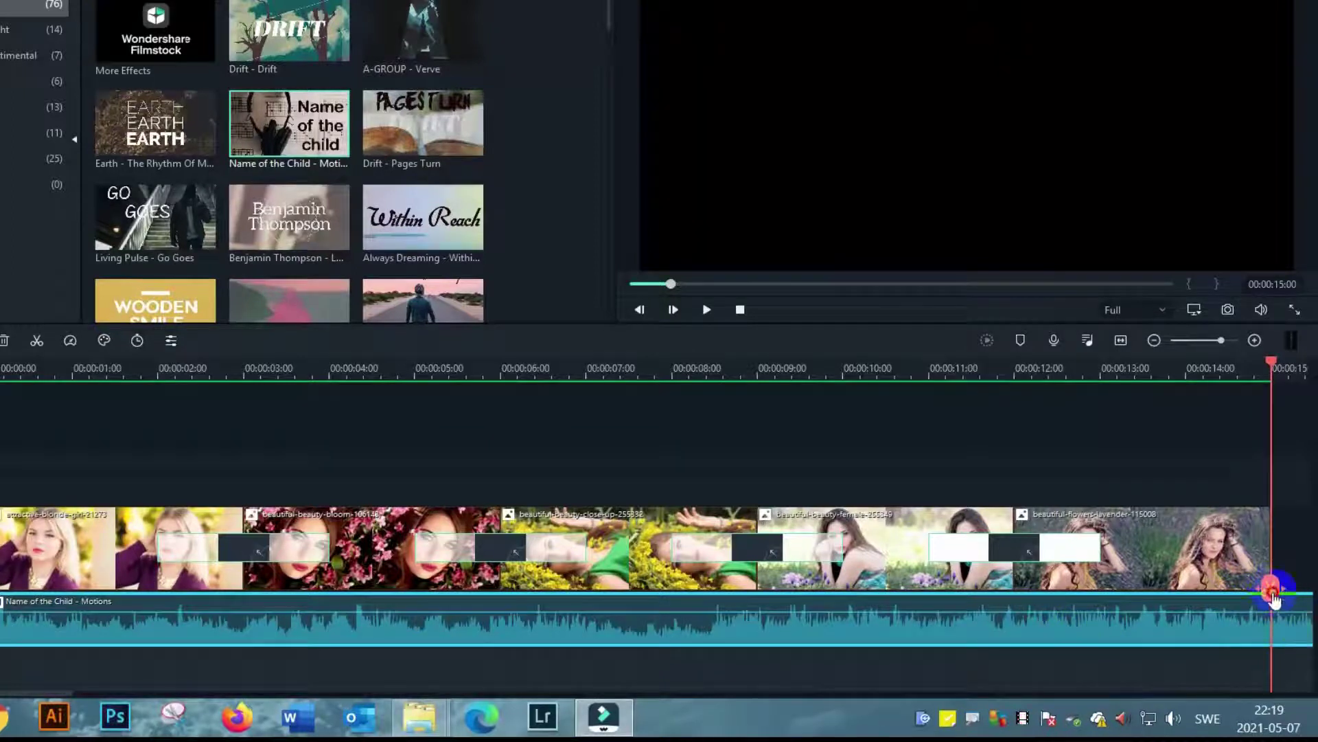
pyautogui.click(1275, 596)
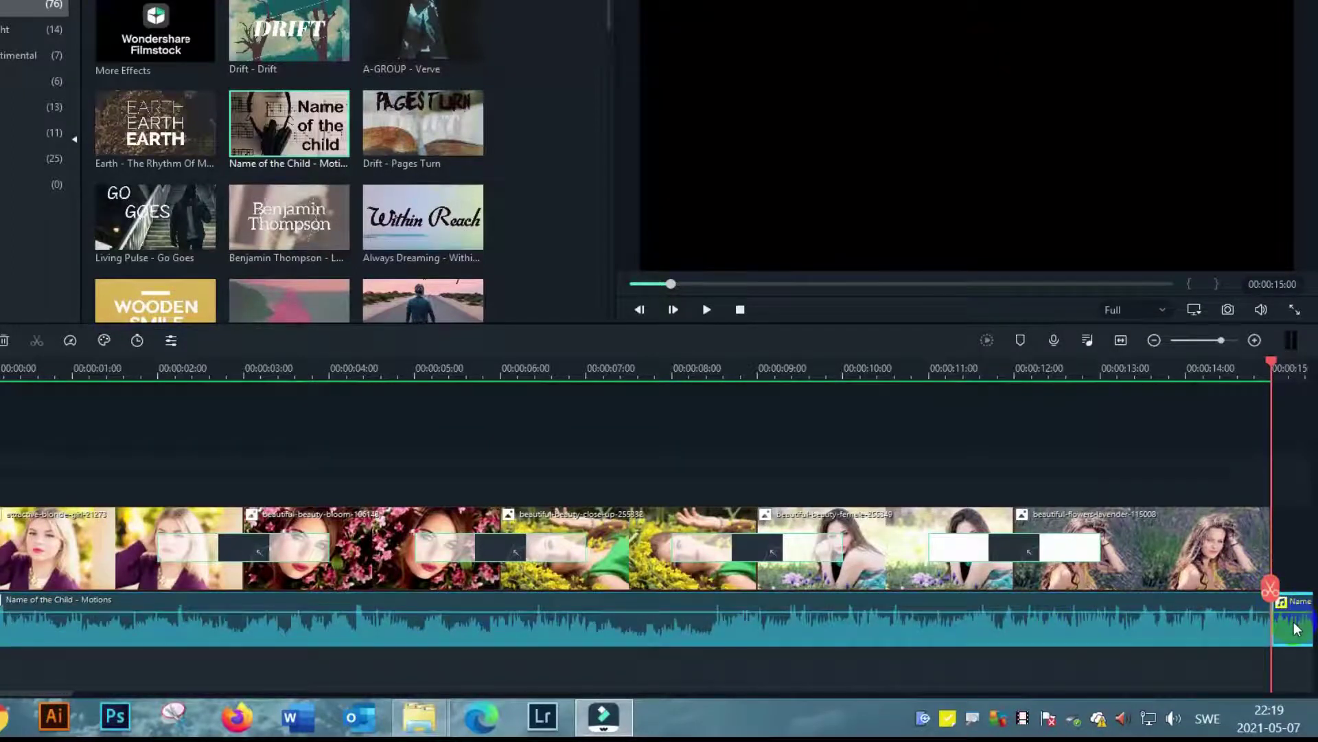
pyautogui.press('Delete')
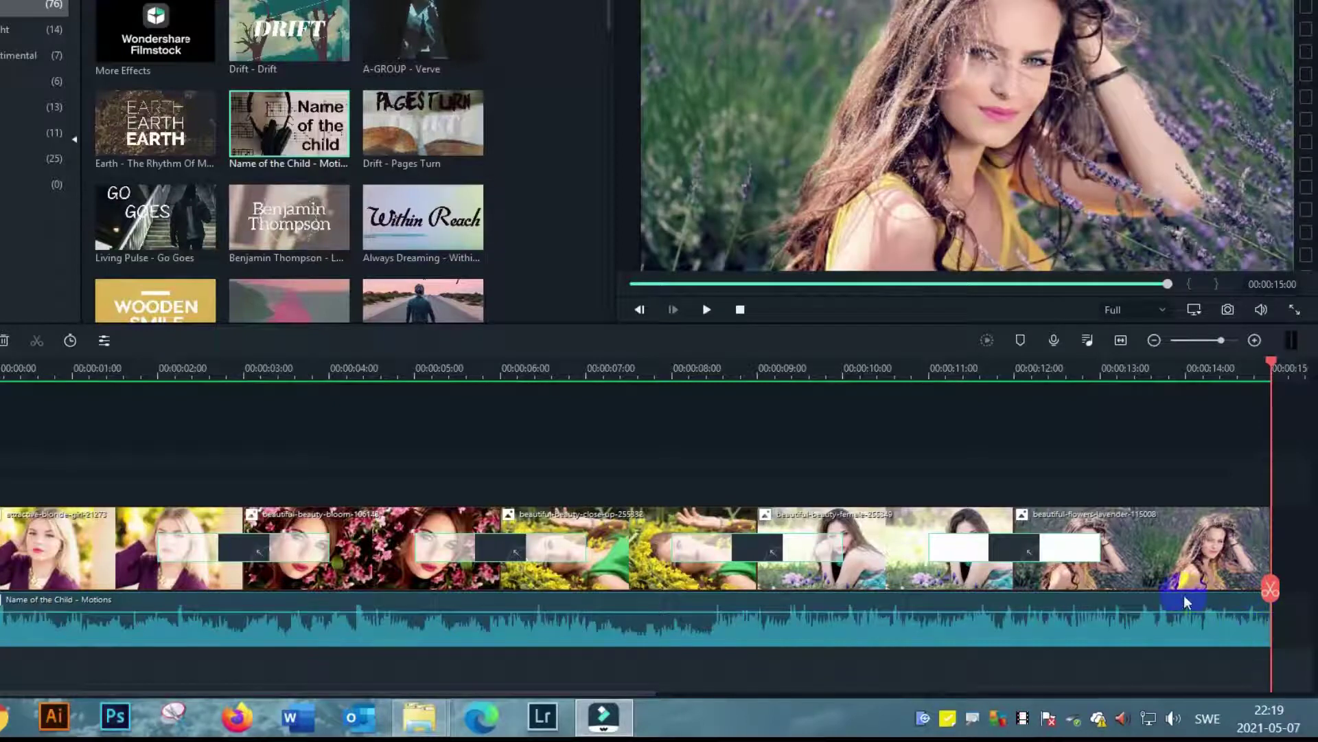
pyautogui.moveTo(1274, 372); pyautogui.dragTo(118, 466)
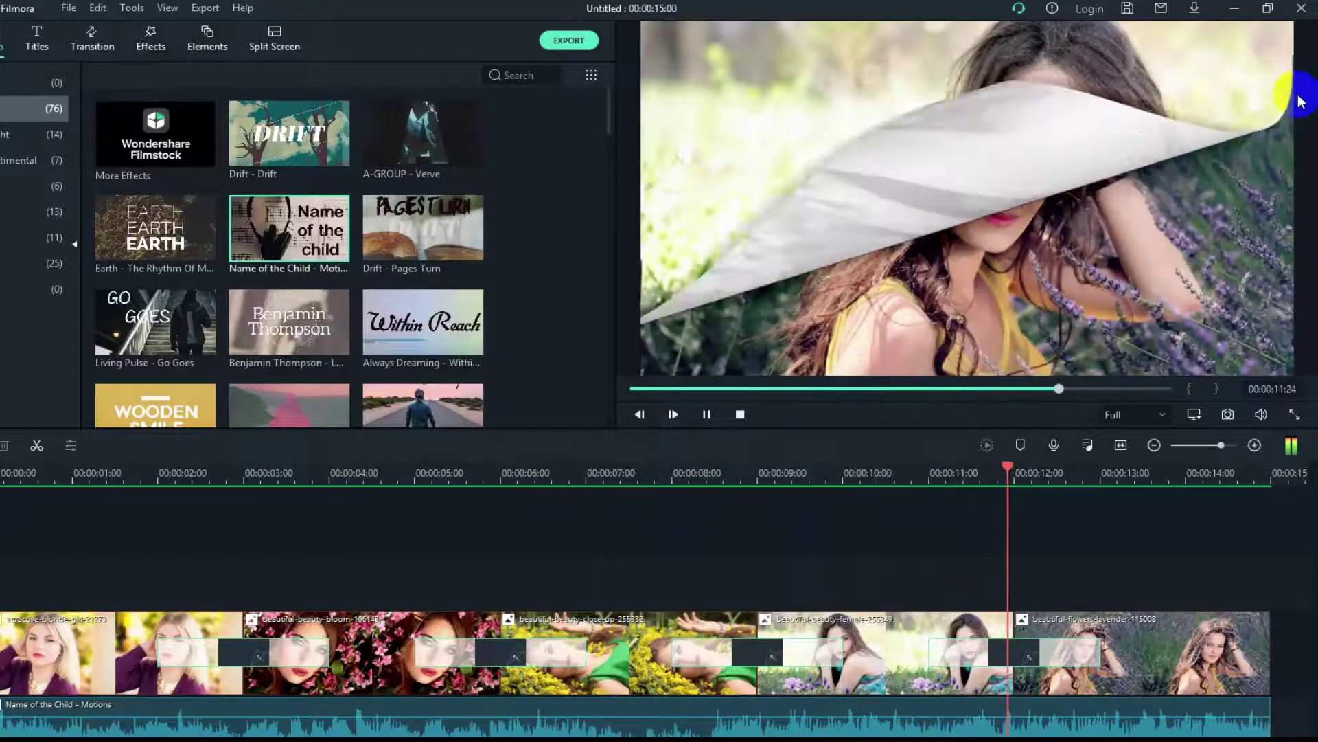
pyautogui.click(740, 414)
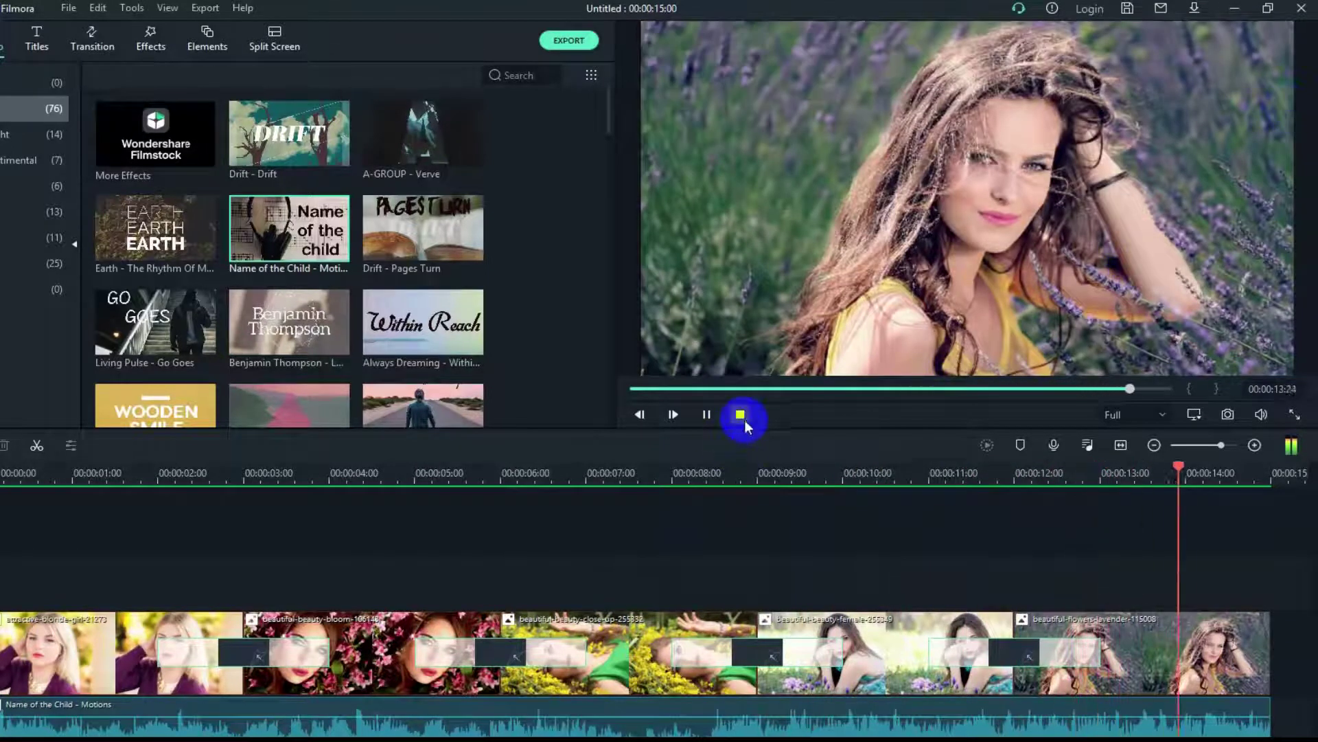
pyautogui.click(740, 414)
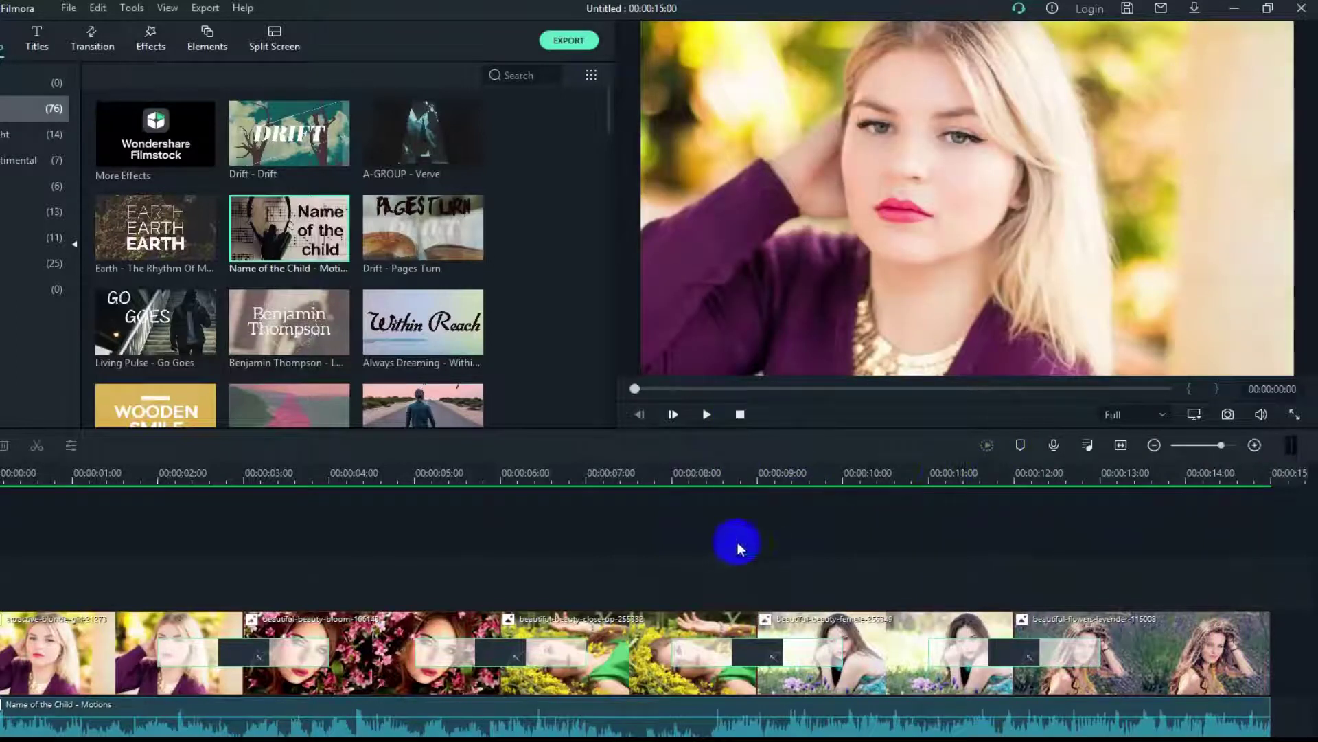
pyautogui.click(1142, 415)
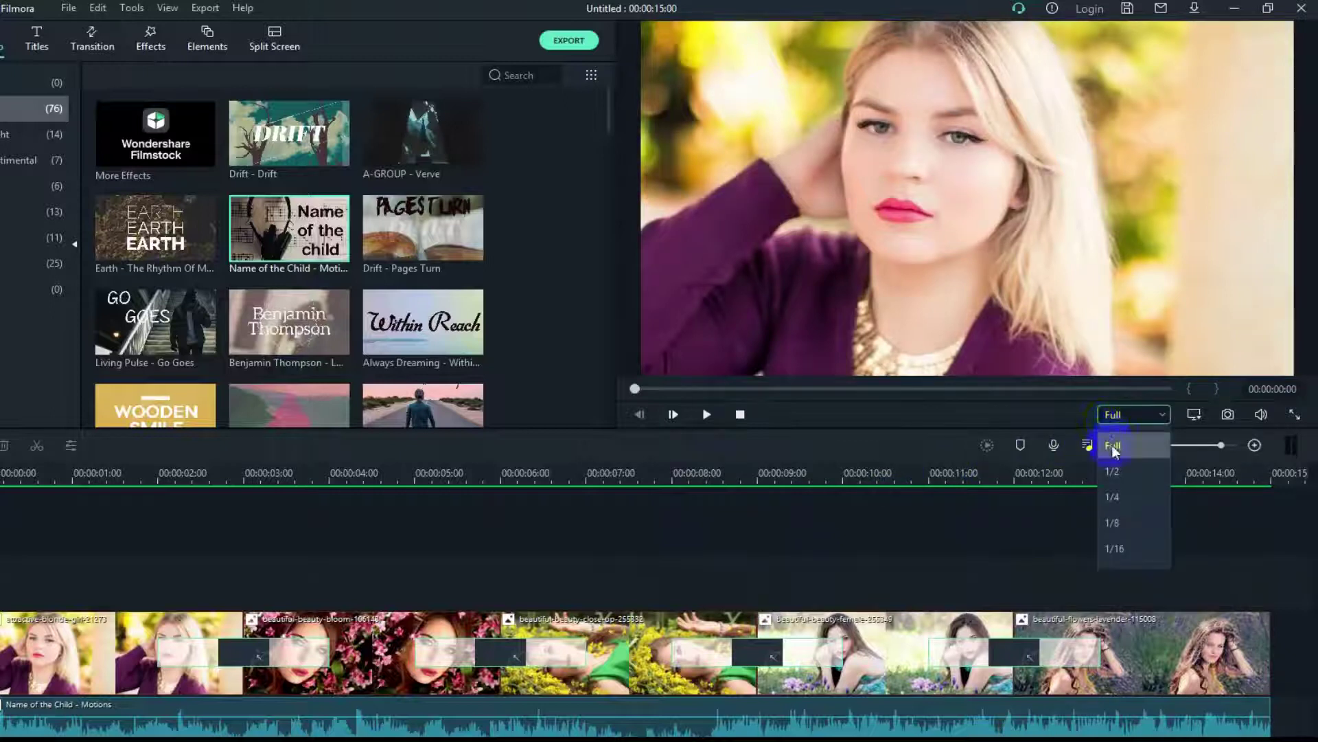
pyautogui.click(1072, 418)
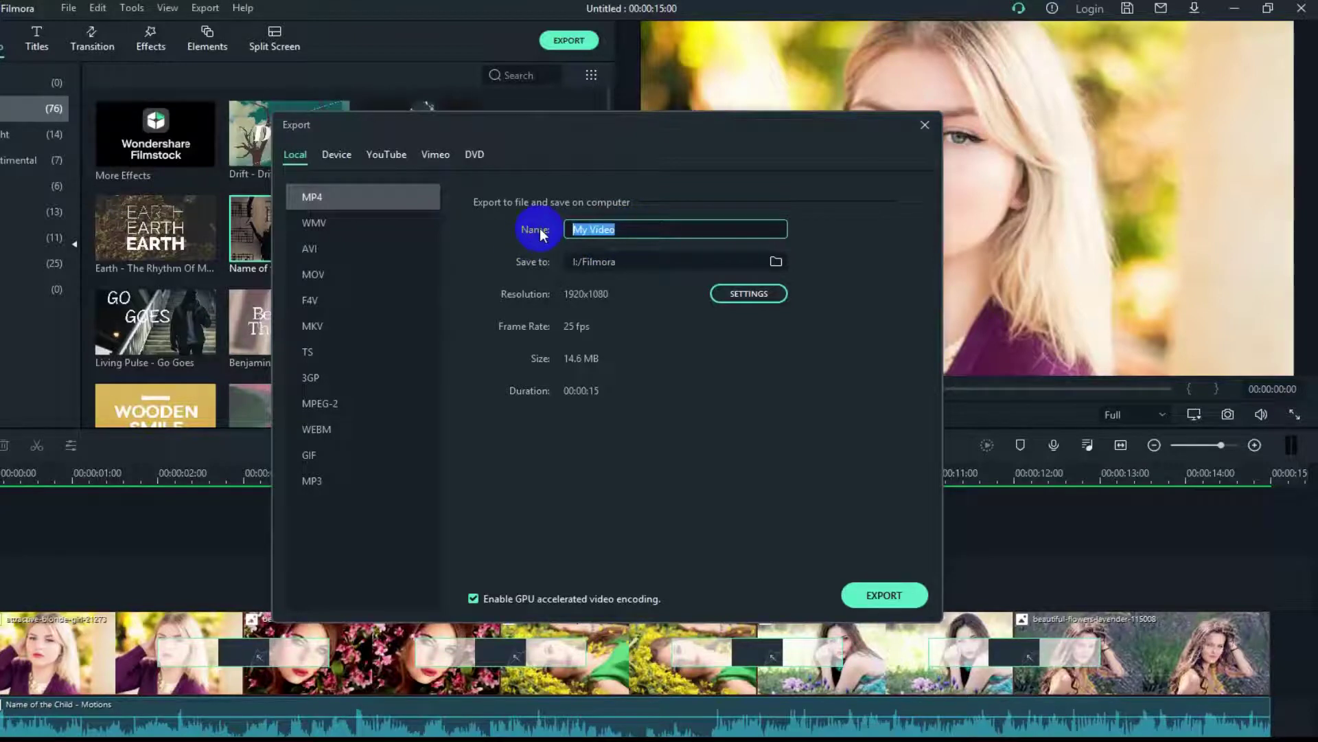
pyautogui.write('page curl anima')
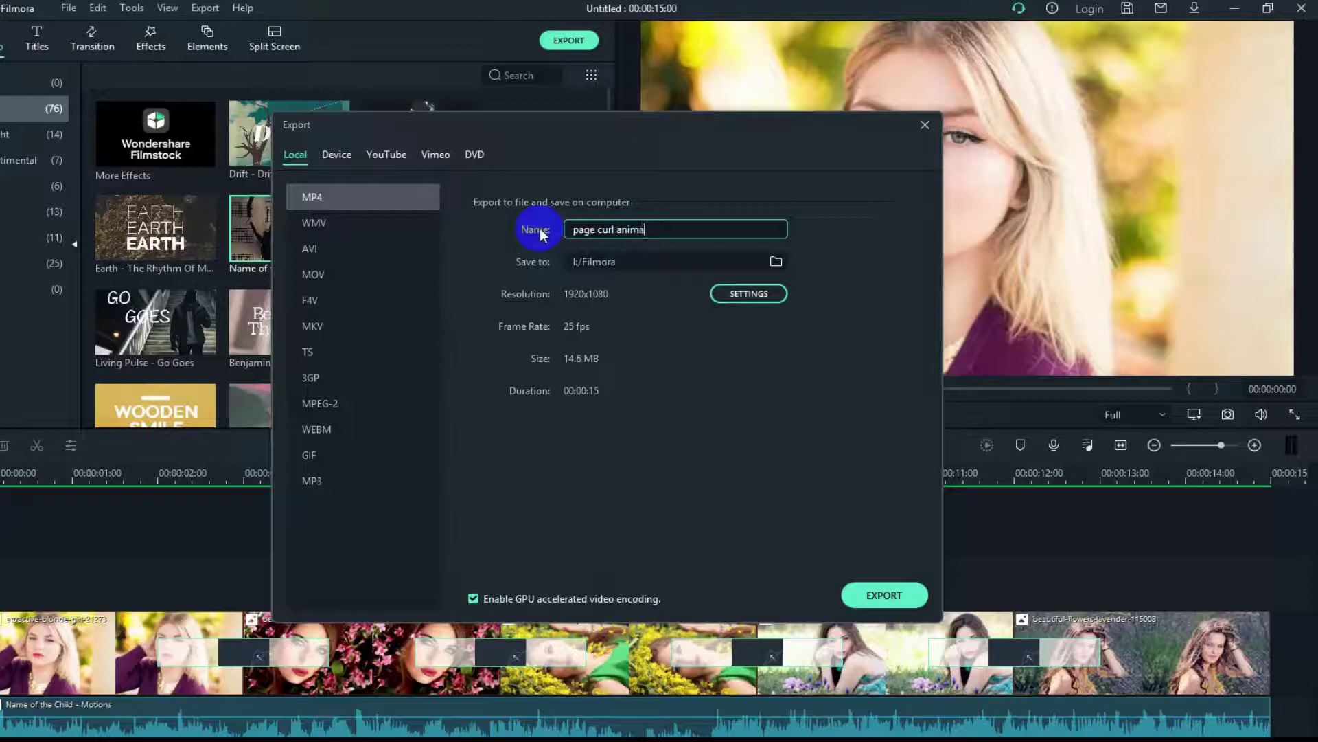
pyautogui.write('tion')
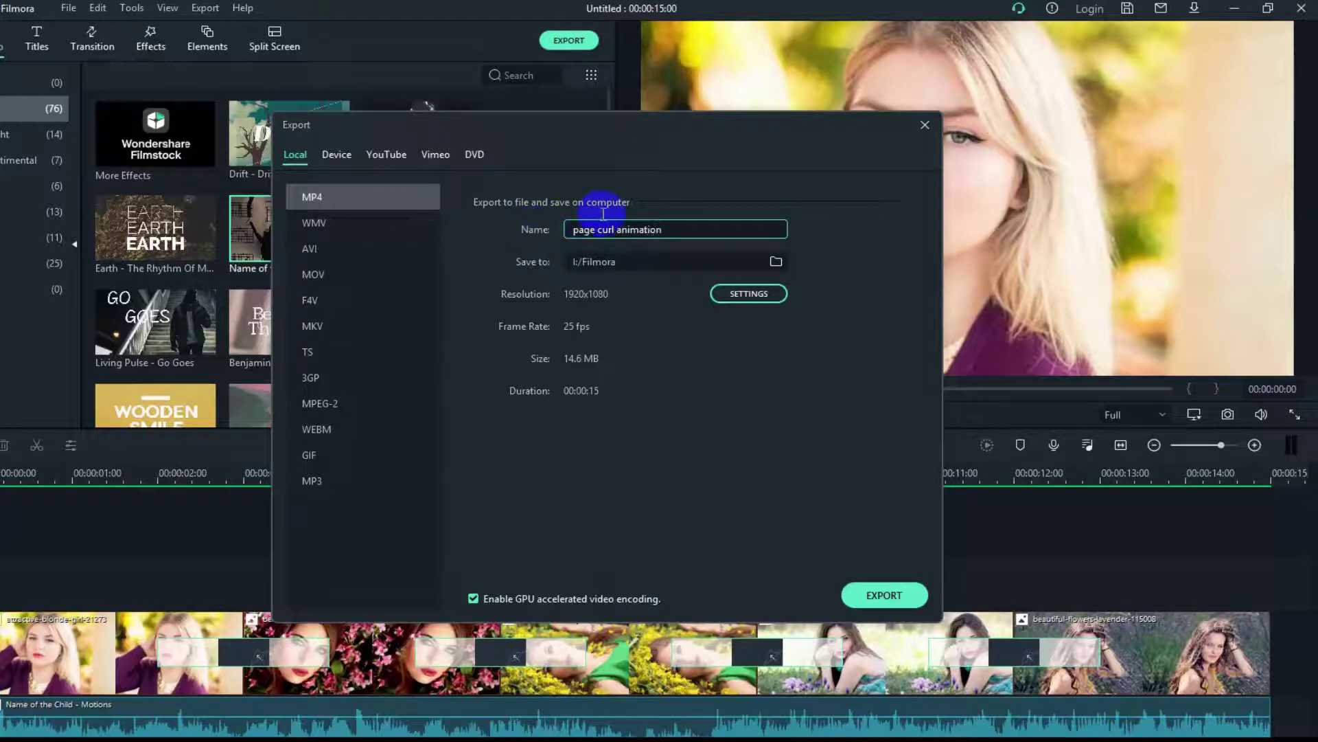